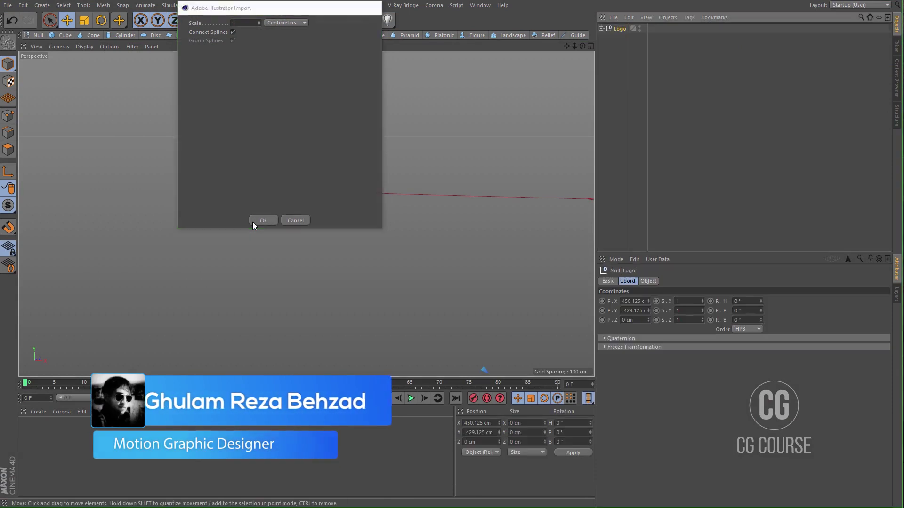
- Import the Illustrator logo at a scale of 1 centimeter and set the Logo null's X and Y positions to 0
{"action": "left_click", "coordinate": [254, 221]}
{"action": "double_click", "coordinate": [640, 300]}
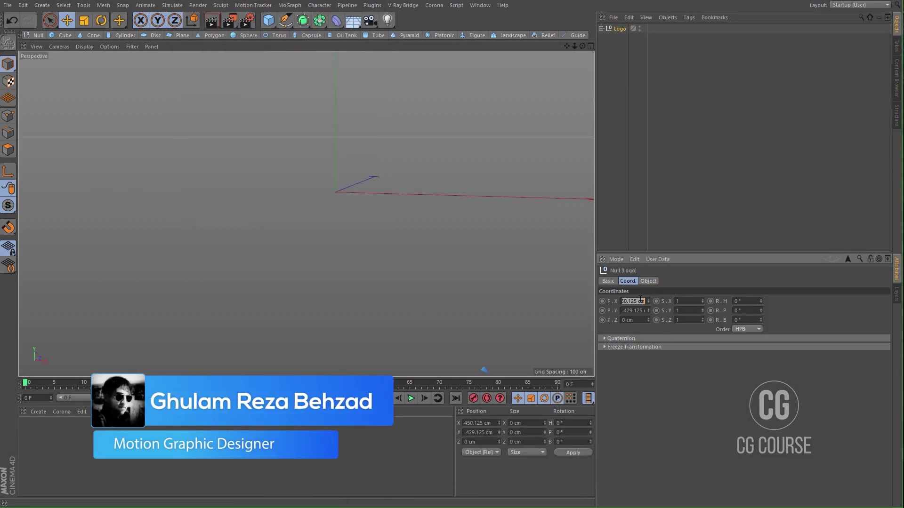
{"action": "type", "text": "0"}
{"action": "double_click", "coordinate": [638, 311]}
{"action": "type", "text": "0"}
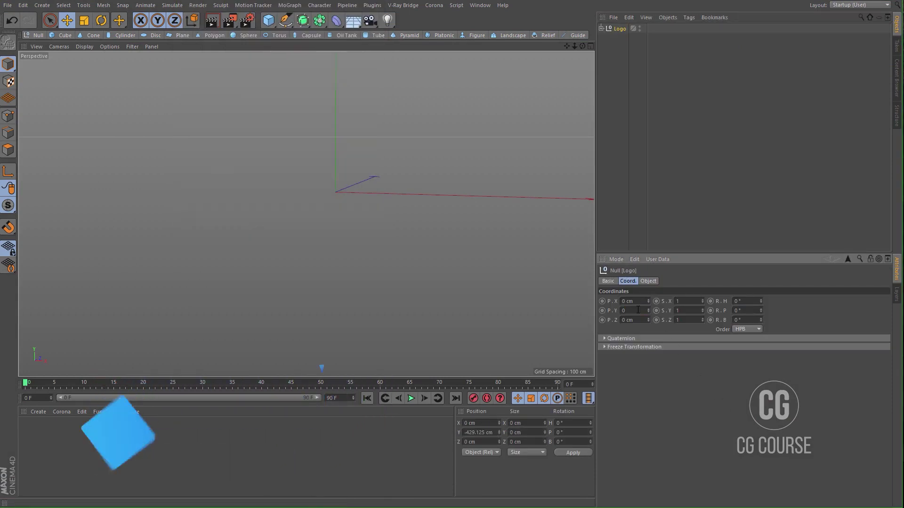
{"action": "key", "text": "Return"}
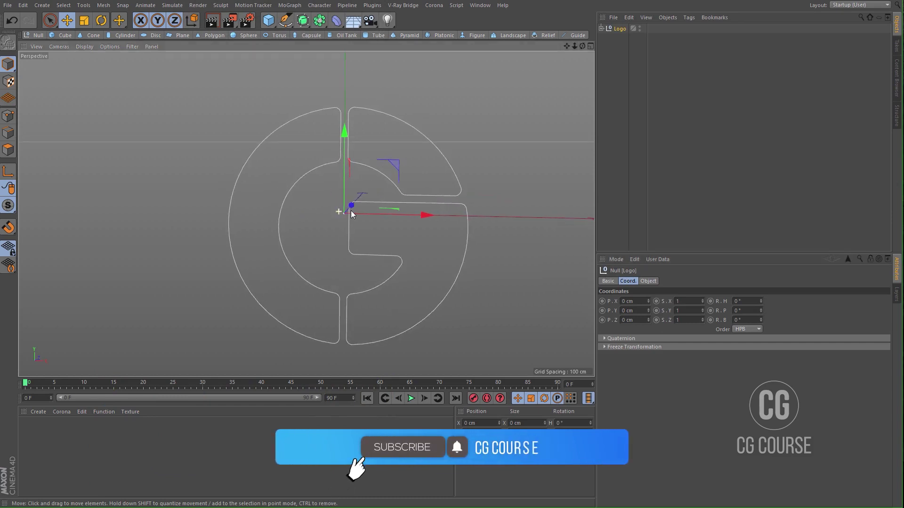
- Unfold the Logo paths, then add a Circle spline and a Spline Mask with the circle nested inside it
{"action": "left_click", "coordinate": [602, 29]}
{"action": "left_click_drag", "start_coordinate": [611, 88], "coordinate": [651, 38]}
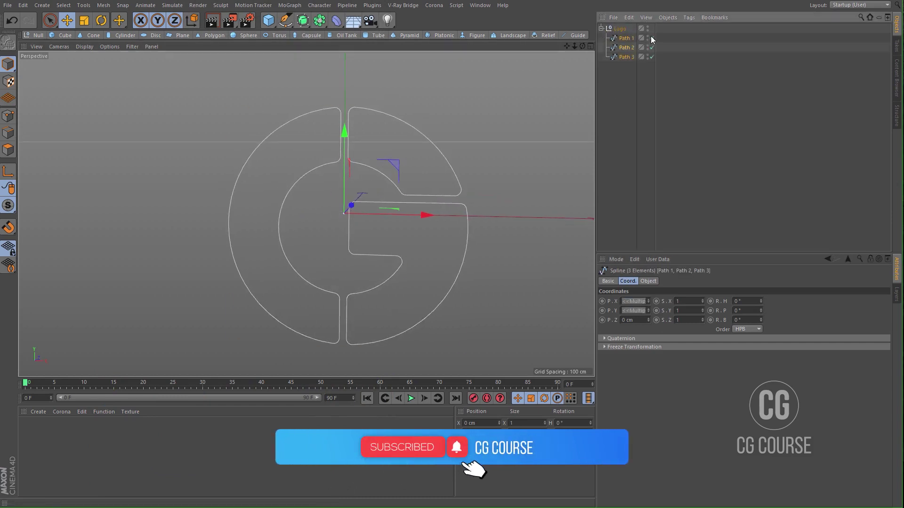
{"action": "left_click_drag", "start_coordinate": [618, 86], "coordinate": [649, 34]}
{"action": "left_click", "coordinate": [621, 105]}
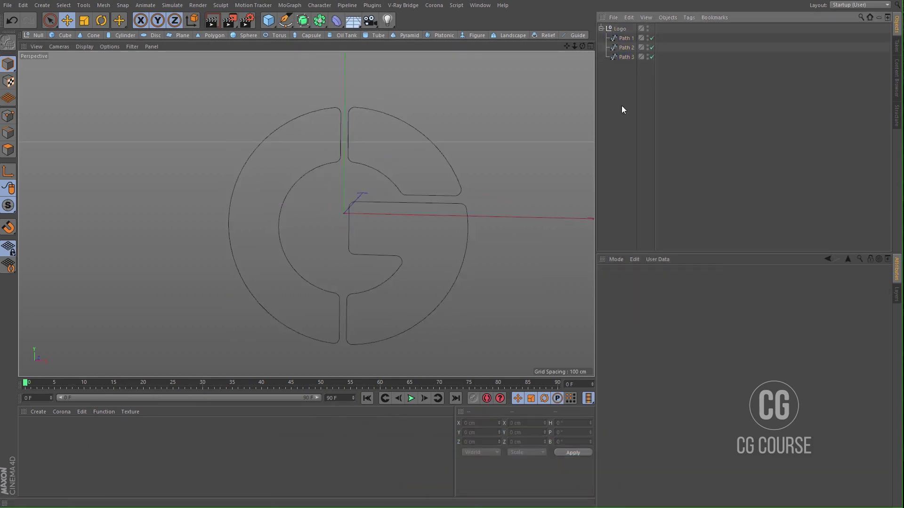
{"action": "left_click_drag", "start_coordinate": [287, 25], "coordinate": [376, 50]}
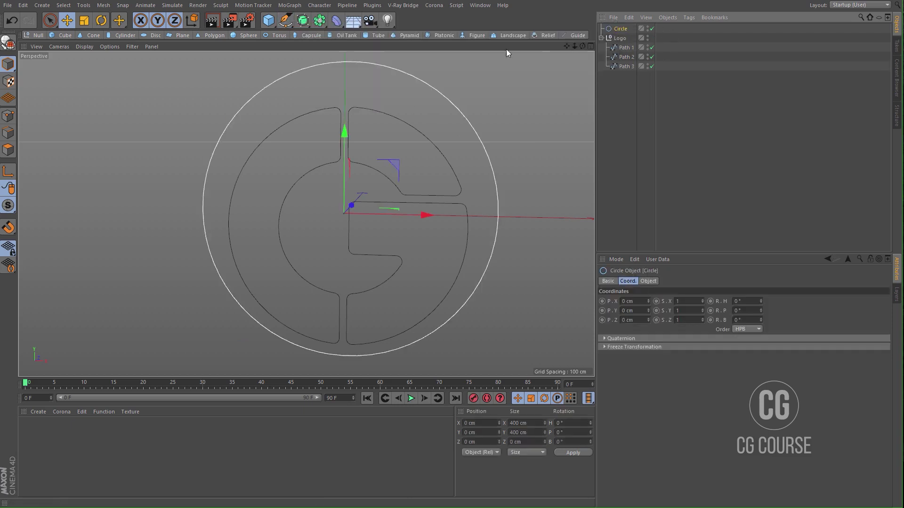
{"action": "left_click_drag", "start_coordinate": [325, 23], "coordinate": [363, 51]}
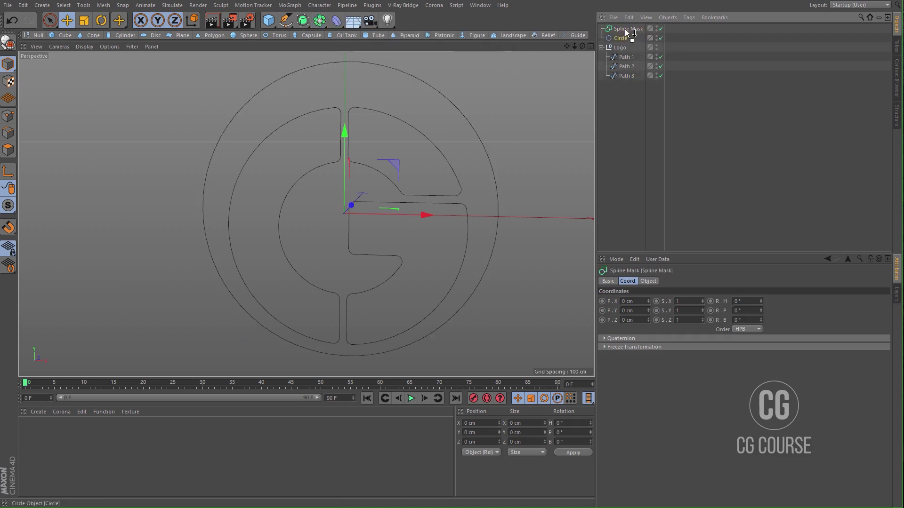
- Disable Path 1 and Path 3, and move Path 2 into the Spline Mask above the circle
{"action": "left_click", "coordinate": [628, 66]}
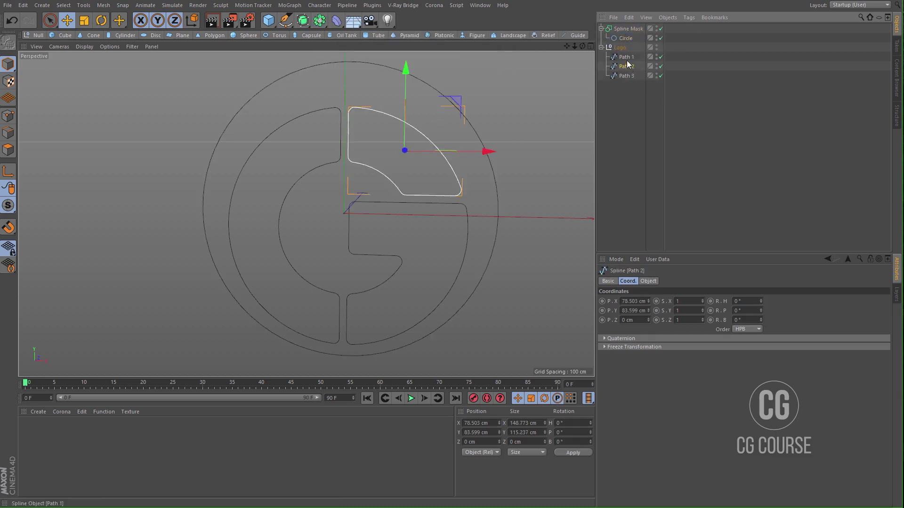
{"action": "left_click", "coordinate": [661, 57]}
{"action": "left_click", "coordinate": [660, 75]}
{"action": "left_click_drag", "start_coordinate": [628, 67], "coordinate": [623, 29]}
{"action": "left_click_drag", "start_coordinate": [420, 155], "coordinate": [416, 160], "text": "alt"}
- Set the Spline Mask's mode to And
{"action": "left_click", "coordinate": [621, 29]}
{"action": "left_click", "coordinate": [648, 281]}
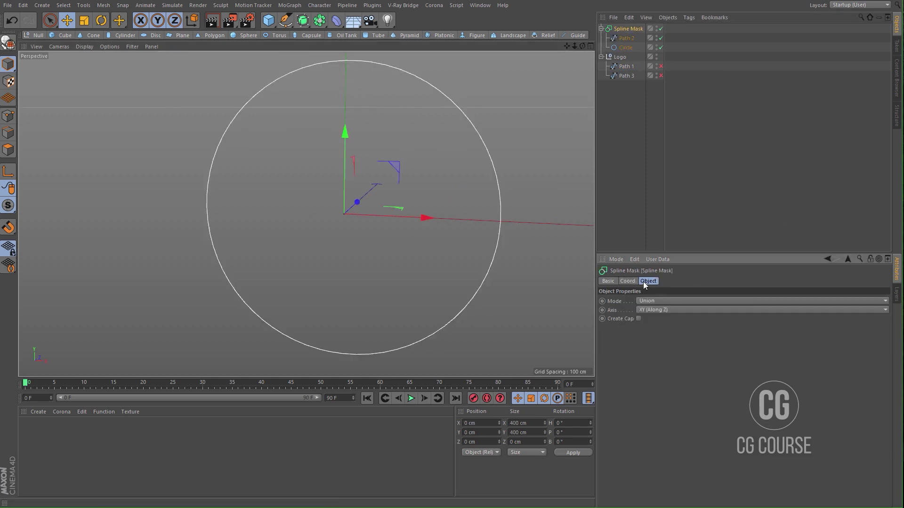
{"action": "left_click", "coordinate": [662, 300]}
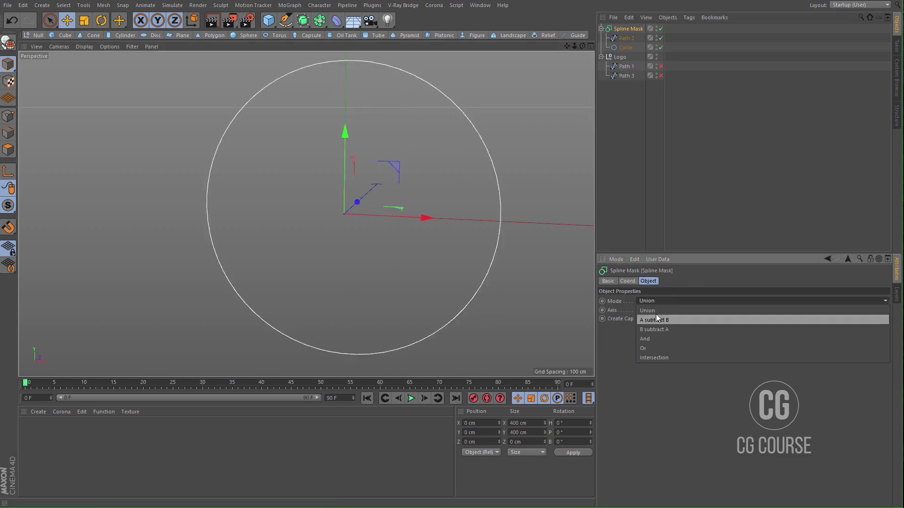
{"action": "left_click", "coordinate": [651, 337]}
{"action": "left_click_drag", "start_coordinate": [428, 183], "coordinate": [431, 199], "text": "alt"}
- Disable the Spline Mask and move its circle to about X 25 cm, Y 49 cm
{"action": "left_click", "coordinate": [622, 47]}
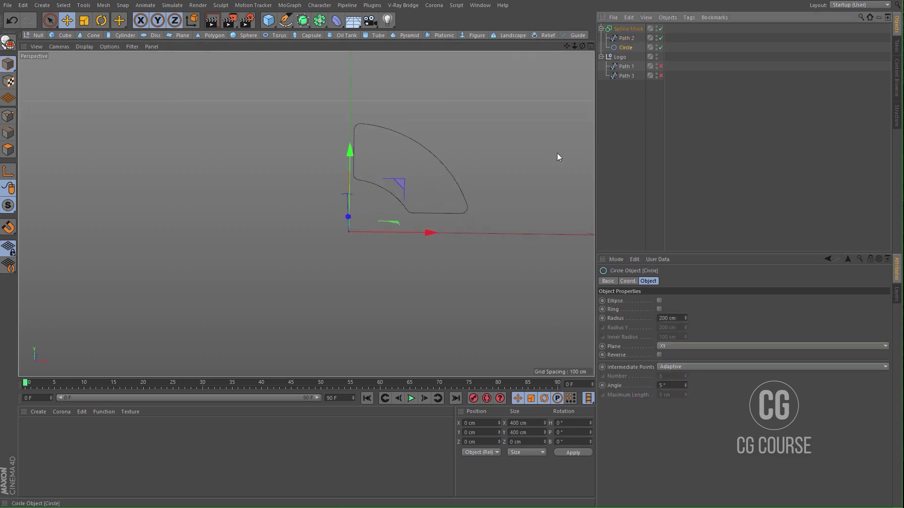
{"action": "left_click_drag", "start_coordinate": [432, 233], "coordinate": [408, 204]}
{"action": "left_click", "coordinate": [661, 29]}
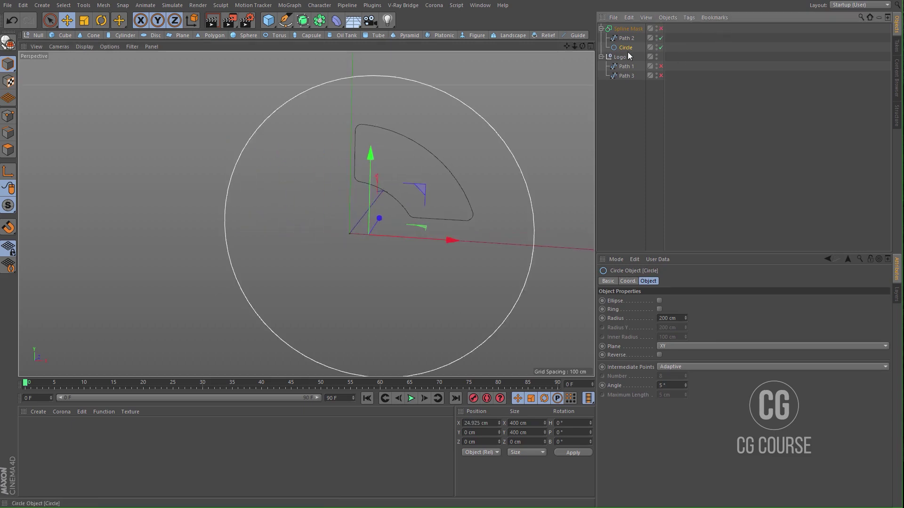
{"action": "left_click_drag", "start_coordinate": [375, 171], "coordinate": [376, 133]}
- Shrink the circle to about 199 cm across and place it at about X 63 cm, Y 64 cm, enclosing Path 2
{"action": "middle_click", "coordinate": [408, 148]}
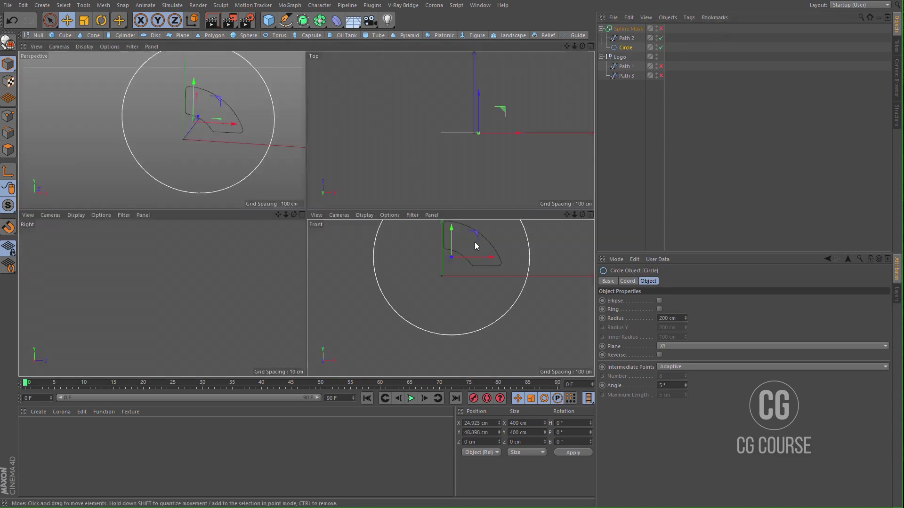
{"action": "middle_click", "coordinate": [474, 242]}
{"action": "scroll", "coordinate": [417, 184], "scroll_direction": "down", "scroll_amount": 2}
{"action": "scroll", "coordinate": [433, 205], "scroll_direction": "up", "scroll_amount": 4}
{"action": "scroll", "coordinate": [423, 202], "scroll_direction": "up", "scroll_amount": 1}
{"action": "middle_click_drag", "start_coordinate": [423, 201], "coordinate": [434, 200], "text": "alt"}
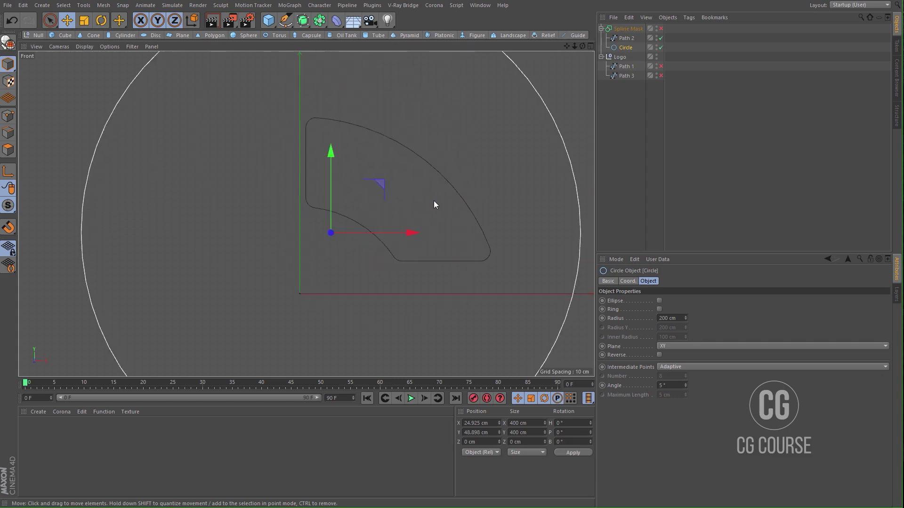
{"action": "key", "text": "t"}
{"action": "left_click_drag", "start_coordinate": [499, 156], "coordinate": [421, 216]}
{"action": "key", "text": "e"}
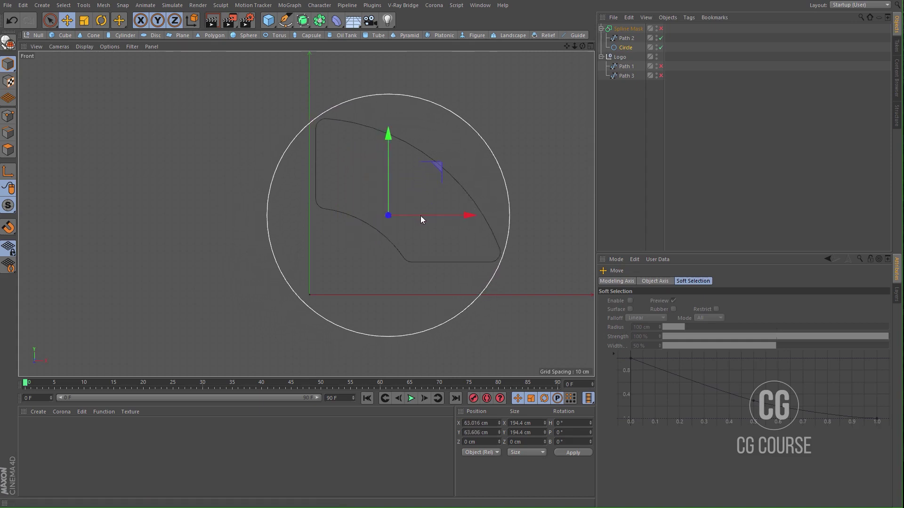
{"action": "key", "text": "t"}
{"action": "left_click_drag", "start_coordinate": [444, 254], "coordinate": [450, 250]}
- Re-enable the Spline Mask around Path 2 in the perspective view
{"action": "middle_click", "coordinate": [465, 219]}
{"action": "key", "text": "F1"}
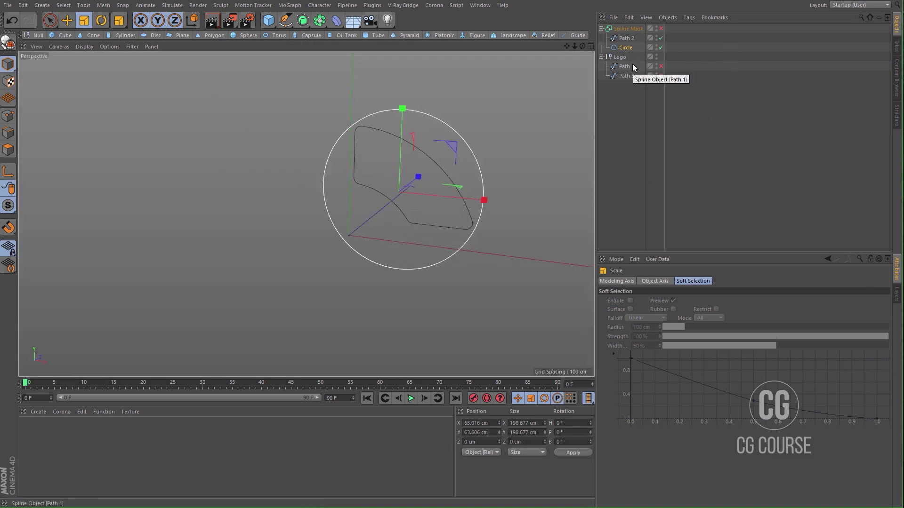
{"action": "left_click", "coordinate": [660, 29]}
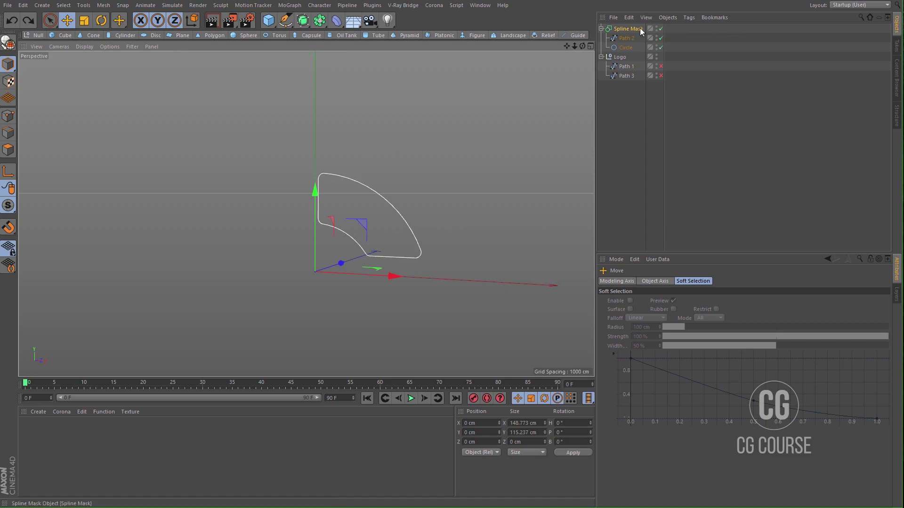
- Duplicate the Spline Mask and replace Path 2 in the copy with an enabled Path 1
{"action": "left_click", "coordinate": [628, 29]}
{"action": "left_click_drag", "start_coordinate": [626, 29], "coordinate": [619, 52], "text": "ctrl"}
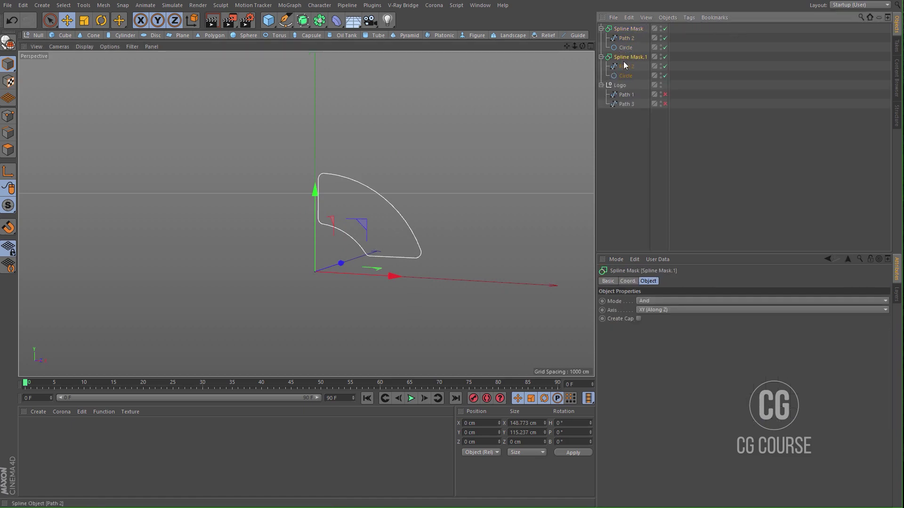
{"action": "left_click", "coordinate": [625, 70]}
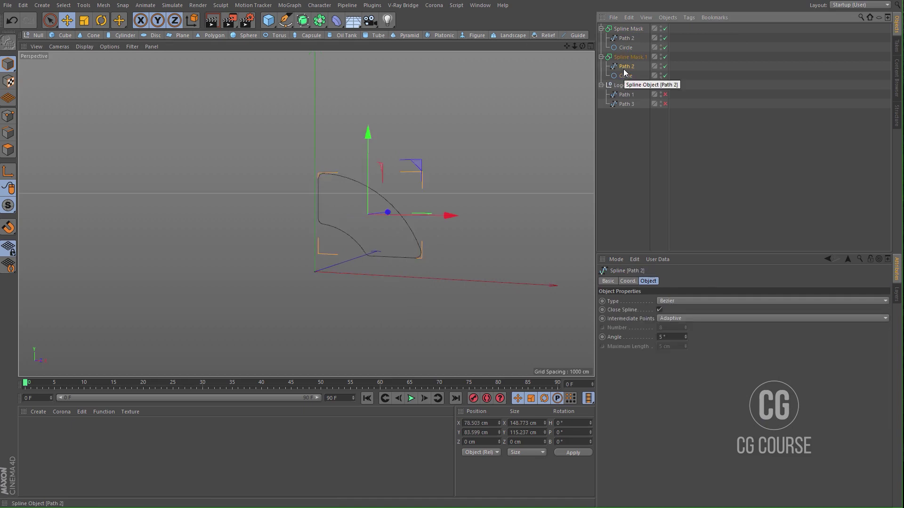
{"action": "key", "text": "Delete"}
{"action": "left_click", "coordinate": [665, 84]}
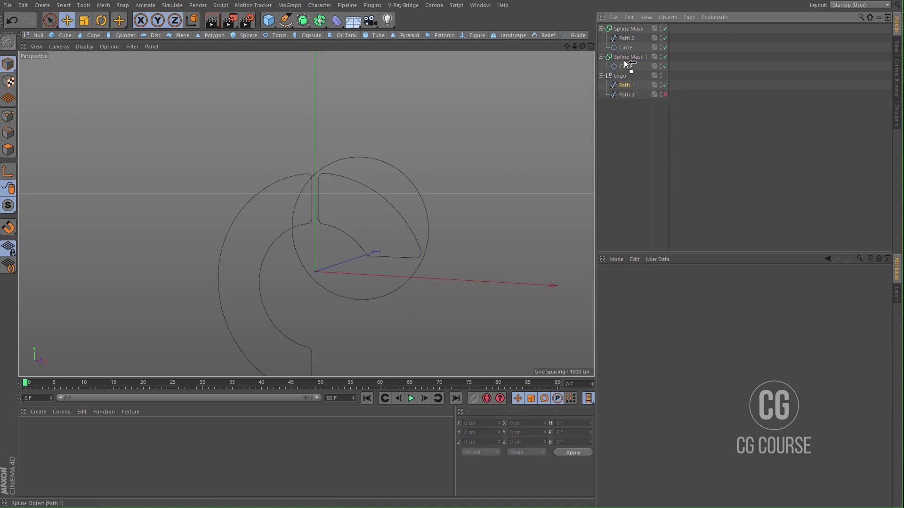
{"action": "left_click_drag", "start_coordinate": [624, 58], "coordinate": [623, 57]}
- Disable Spline Mask.1 and move its circle to about X -89 cm, Y -20 cm over Path 1
{"action": "left_click", "coordinate": [625, 75]}
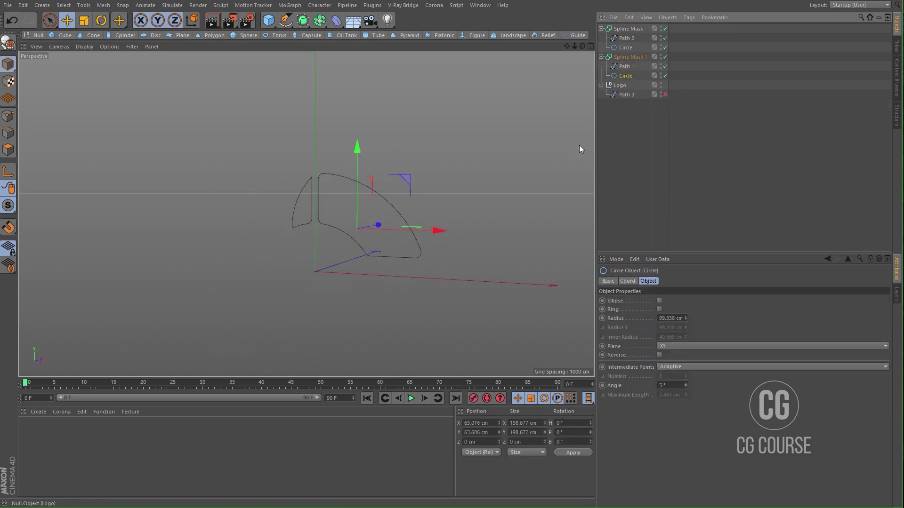
{"action": "left_click_drag", "start_coordinate": [450, 227], "coordinate": [337, 236]}
{"action": "middle_click", "coordinate": [337, 230]}
{"action": "middle_click", "coordinate": [414, 259]}
{"action": "middle_click_drag", "start_coordinate": [356, 208], "coordinate": [417, 192], "text": "alt"}
{"action": "scroll", "coordinate": [413, 194], "scroll_direction": "down", "scroll_amount": 4}
{"action": "left_click", "coordinate": [664, 57]}
{"action": "left_click_drag", "start_coordinate": [322, 153], "coordinate": [318, 206]}
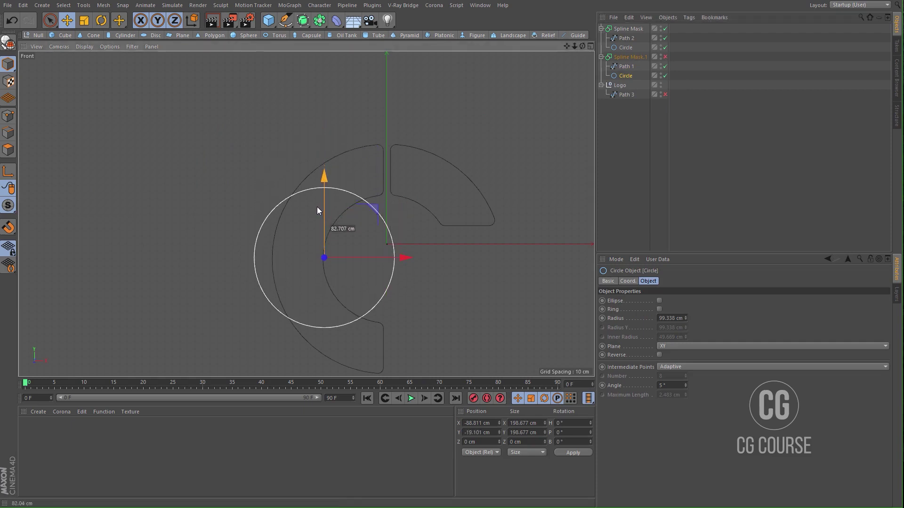
- Enlarge Spline Mask.1's circle to about 356 cm across and shift it to about X -61 cm, enclosing Path 1
{"action": "key", "text": "t"}
{"action": "left_click_drag", "start_coordinate": [336, 245], "coordinate": [572, 165]}
{"action": "middle_click_drag", "start_coordinate": [303, 289], "coordinate": [308, 262], "text": "alt"}
{"action": "key", "text": "e"}
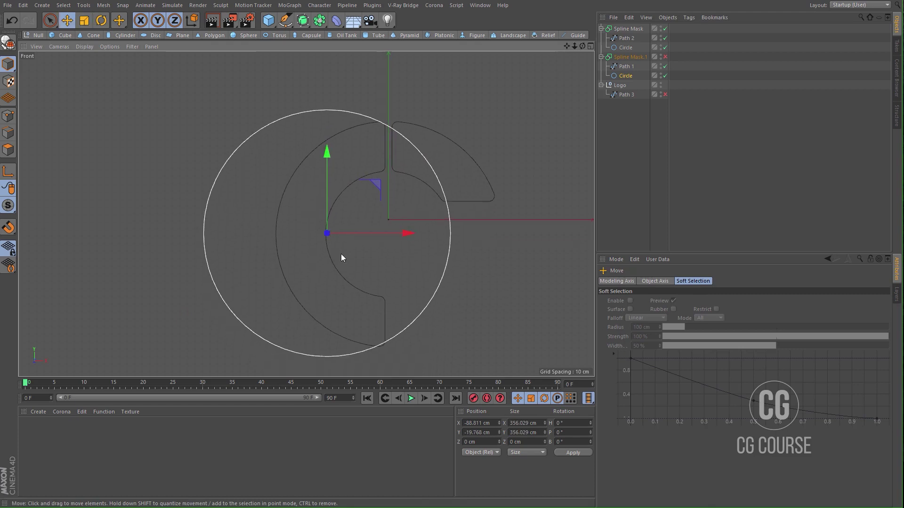
{"action": "left_click_drag", "start_coordinate": [355, 238], "coordinate": [375, 237]}
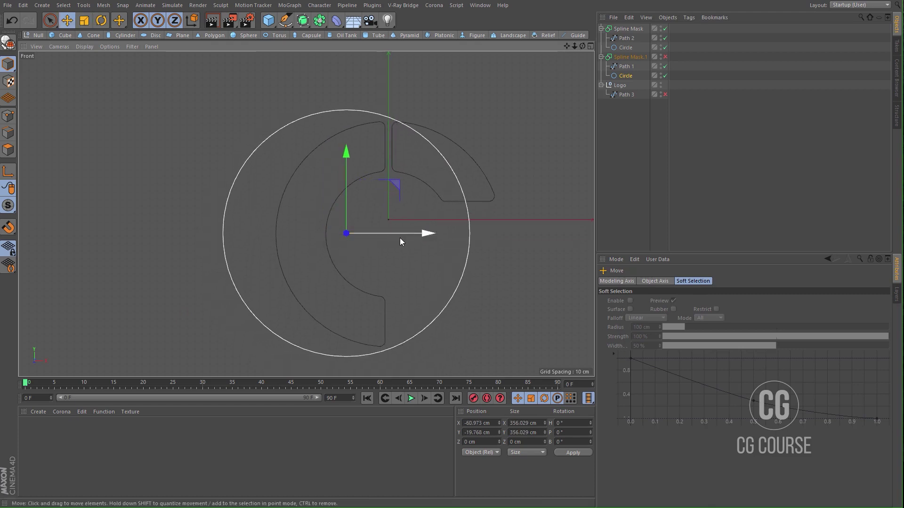
- Re-enable Spline Mask.1 in the perspective view
{"action": "middle_click", "coordinate": [399, 238]}
{"action": "middle_click", "coordinate": [253, 161]}
{"action": "left_click_drag", "start_coordinate": [355, 193], "coordinate": [345, 205], "text": "alt"}
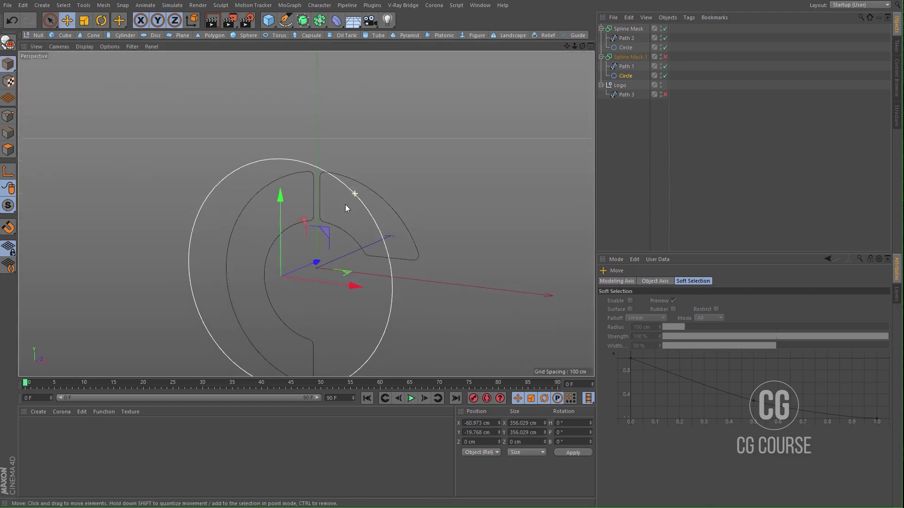
{"action": "left_click", "coordinate": [666, 57]}
{"action": "middle_click_drag", "start_coordinate": [442, 210], "coordinate": [438, 160], "text": "alt"}
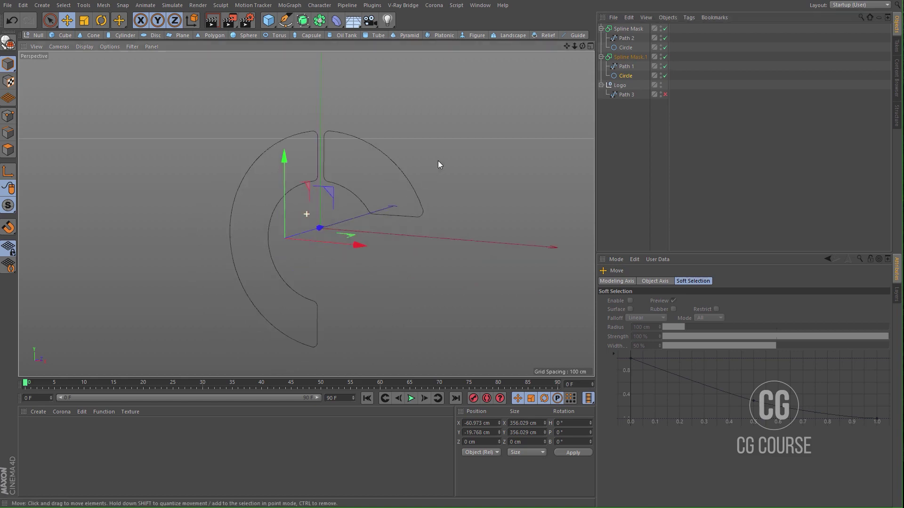
- Duplicate Spline Mask.1 and move Path 3 from the Logo null into the copy
{"action": "left_click", "coordinate": [619, 57]}
{"action": "left_click_drag", "start_coordinate": [620, 57], "coordinate": [616, 82], "text": "ctrl"}
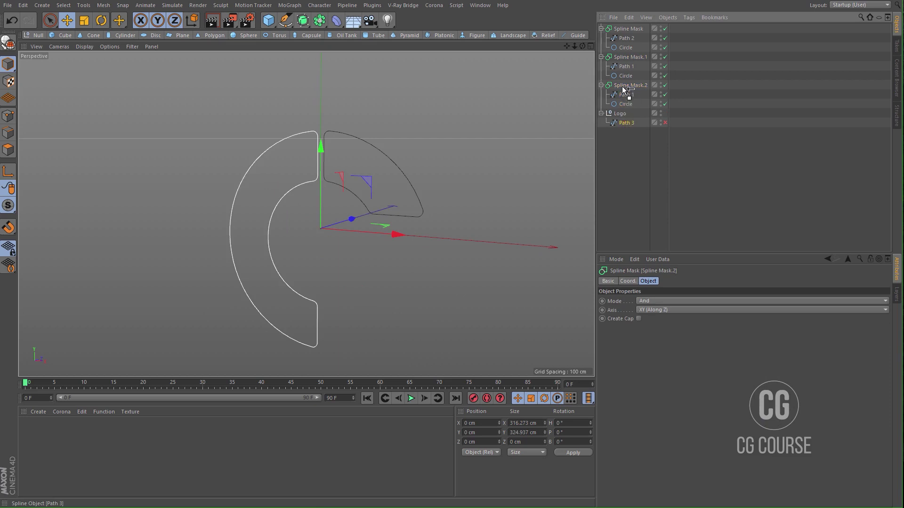
{"action": "left_click_drag", "start_coordinate": [622, 87], "coordinate": [622, 87]}
- Delete Path 1 from Spline Mask.2 along with the empty Logo null, leaving Path 3 enabled
{"action": "left_click", "coordinate": [623, 103]}
{"action": "key", "text": "Delete"}
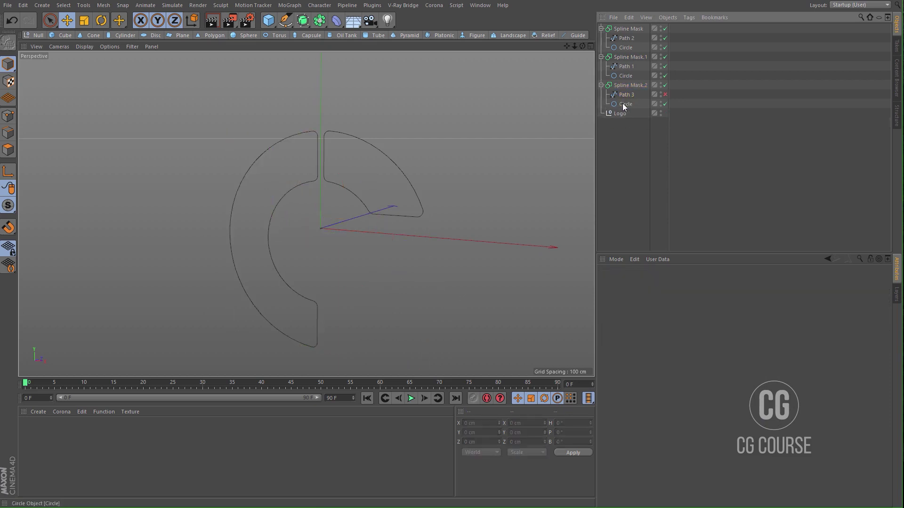
{"action": "left_click", "coordinate": [617, 113]}
{"action": "key", "text": "Delete"}
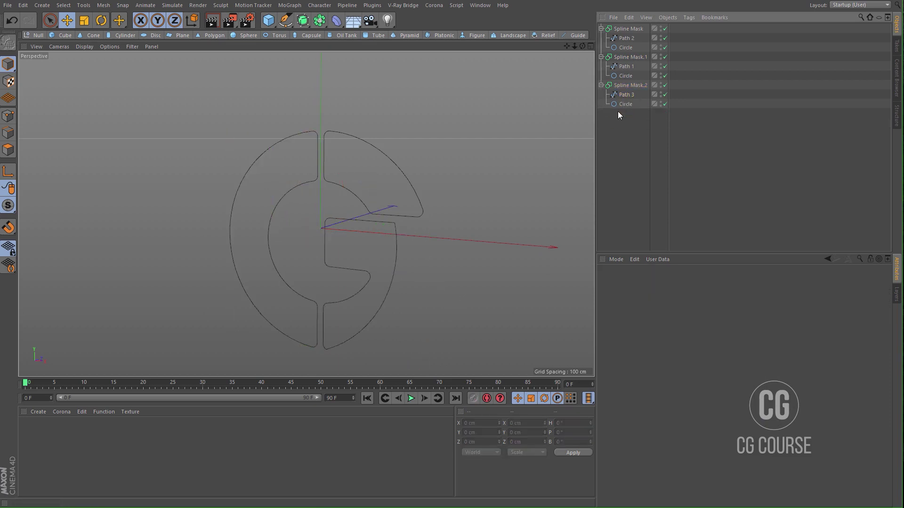
- Disable Spline Mask.2 and move its circle to about X 59 cm, Y -60 cm over Path 3
{"action": "left_click", "coordinate": [620, 104]}
{"action": "middle_click", "coordinate": [414, 237]}
{"action": "middle_click", "coordinate": [439, 259]}
{"action": "middle_click_drag", "start_coordinate": [439, 259], "coordinate": [436, 249]}
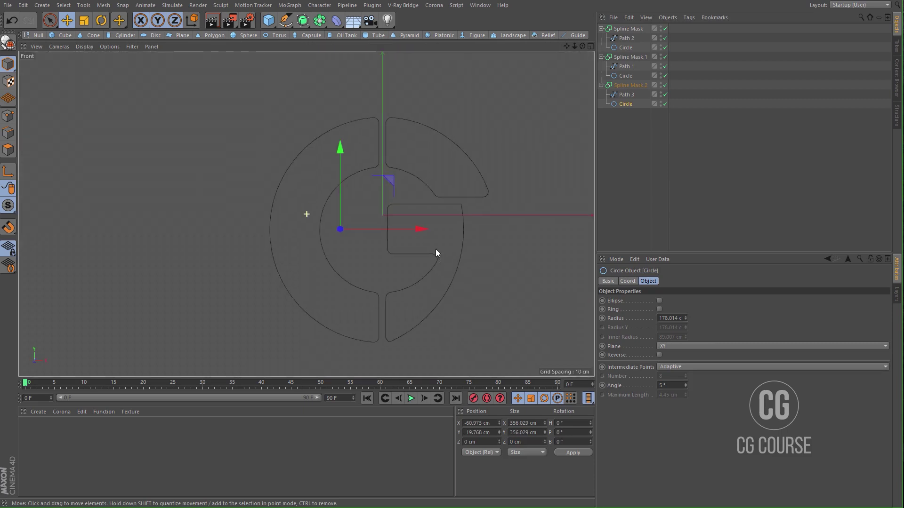
{"action": "left_click", "coordinate": [665, 86]}
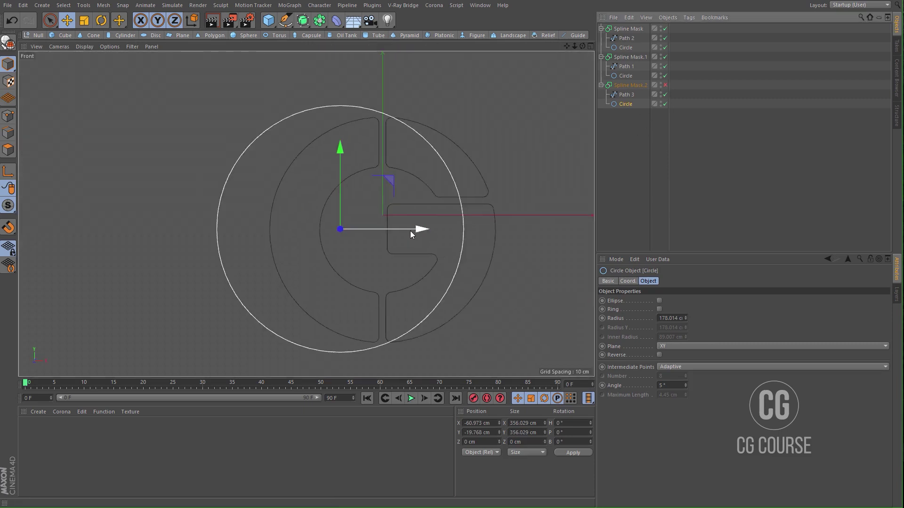
{"action": "left_click_drag", "start_coordinate": [421, 230], "coordinate": [486, 232]}
{"action": "left_click_drag", "start_coordinate": [415, 181], "coordinate": [413, 208]}
- Shrink Spline Mask.2's circle to about 277 cm across around Path 3 and re-enable the mask
{"action": "key", "text": "t"}
{"action": "left_click_drag", "start_coordinate": [476, 231], "coordinate": [455, 256]}
{"action": "key", "text": "e"}
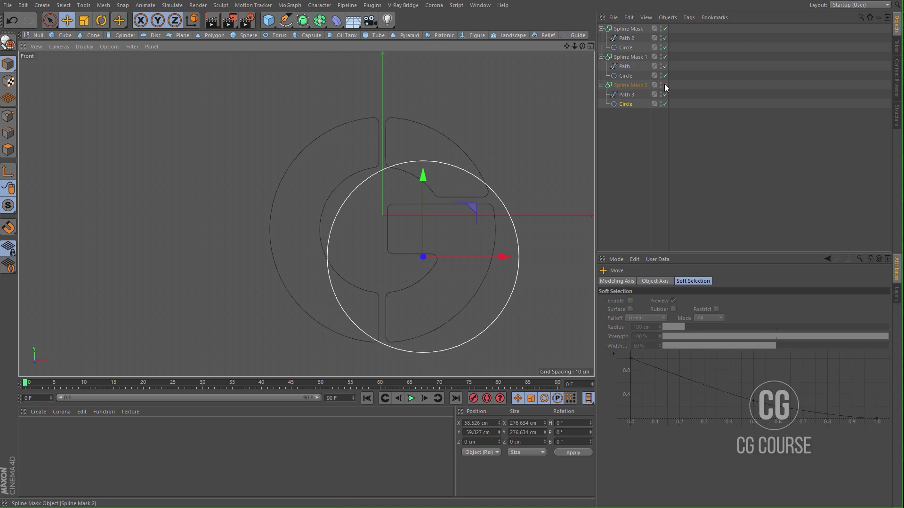
{"action": "left_click", "coordinate": [665, 85]}
{"action": "middle_click", "coordinate": [453, 179]}
{"action": "middle_click", "coordinate": [266, 142]}
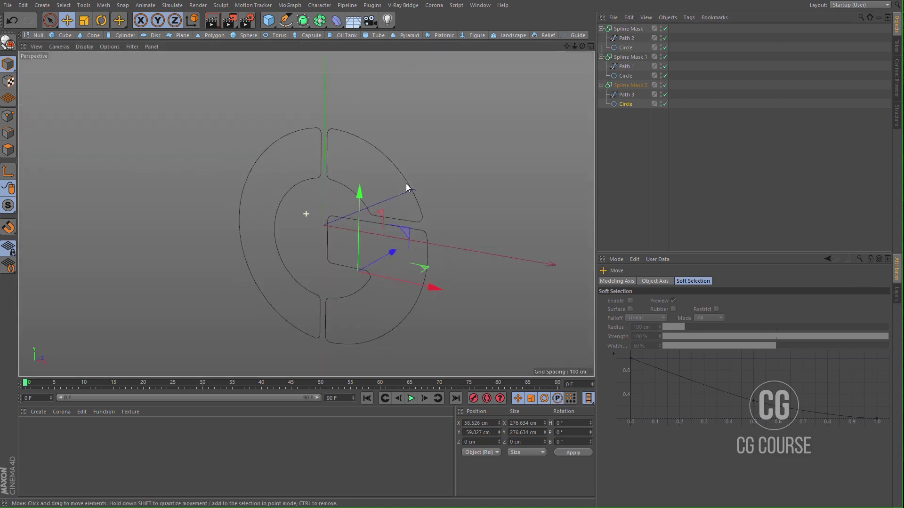
- Collapse the three Spline Mask hierarchies and select the first Spline Mask
{"action": "left_click", "coordinate": [645, 145]}
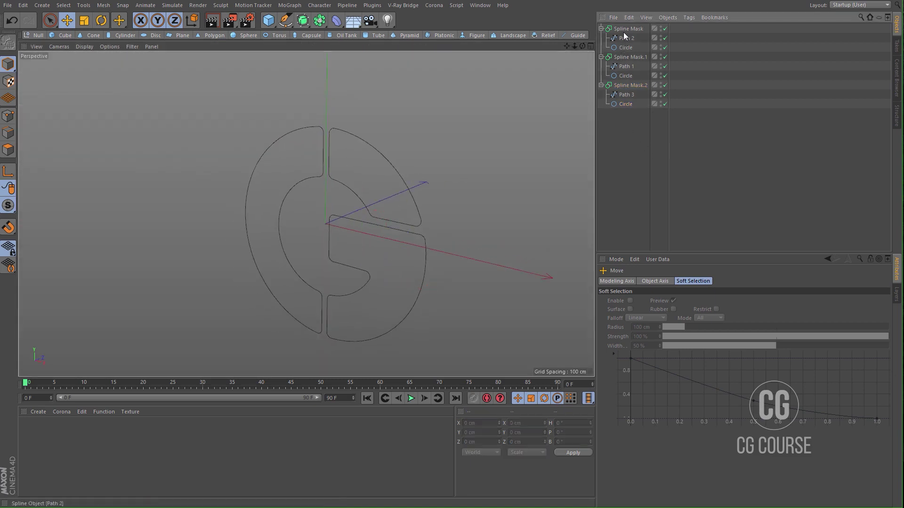
{"action": "left_click", "coordinate": [601, 29]}
{"action": "left_click", "coordinate": [601, 38]}
{"action": "left_click", "coordinate": [601, 47]}
{"action": "left_click", "coordinate": [625, 29]}
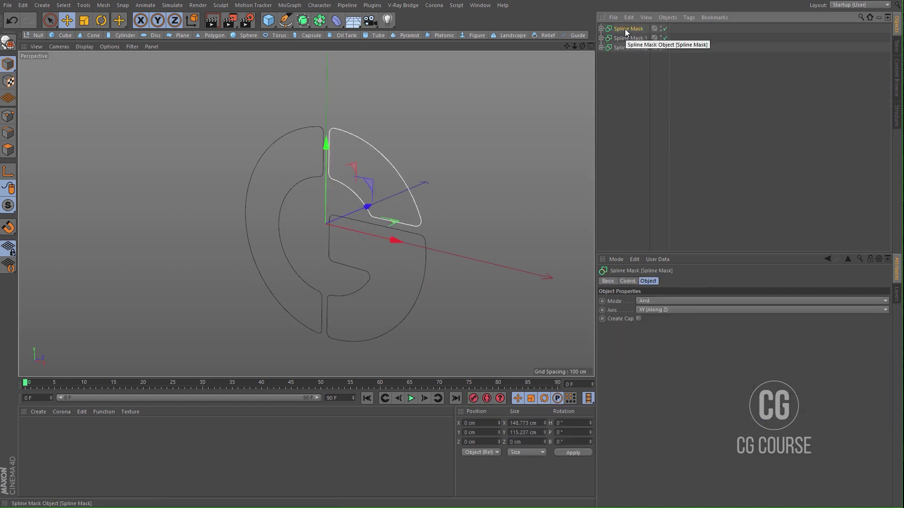
- Rename the three Spline Masks 1, 2 and 3 in order
{"action": "double_click", "coordinate": [625, 29]}
{"action": "type", "text": "1"}
{"action": "key", "text": "Return"}
{"action": "double_click", "coordinate": [631, 38]}
{"action": "type", "text": "2"}
{"action": "double_click", "coordinate": [625, 47]}
{"action": "type", "text": "3"}
{"action": "key", "text": "Return"}
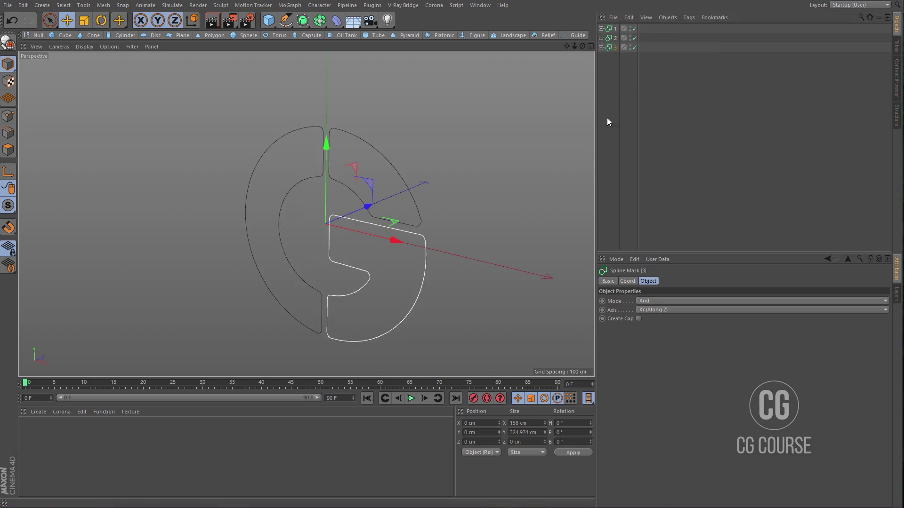
- Disable Spline Mask 1 and move its circle to about X -4 cm, Y -20 cm inside the logo's ring
{"action": "left_click", "coordinate": [615, 29]}
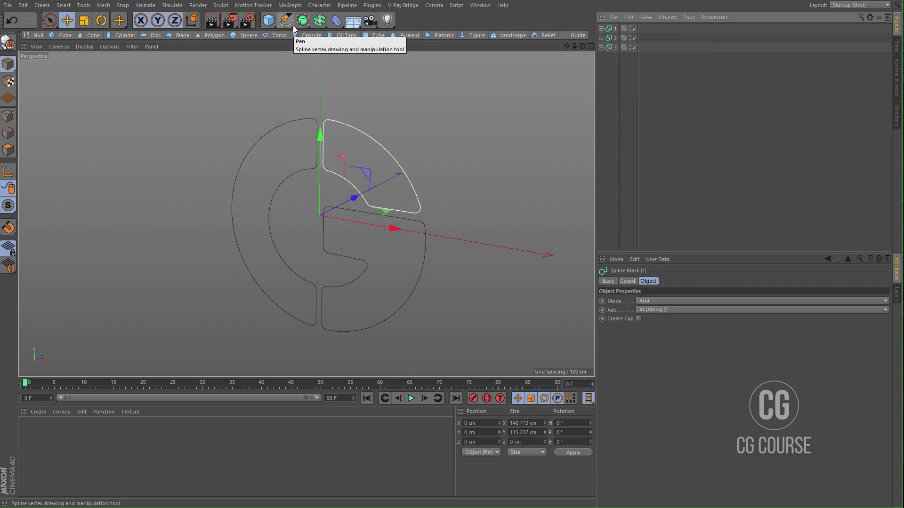
{"action": "left_click", "coordinate": [600, 29]}
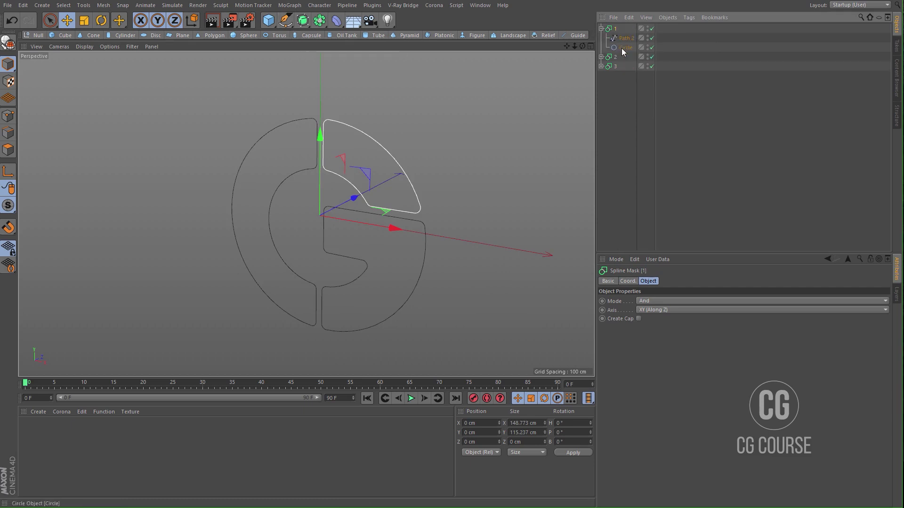
{"action": "left_click", "coordinate": [622, 48]}
{"action": "middle_click_drag", "start_coordinate": [380, 161], "coordinate": [411, 157], "text": "alt"}
{"action": "left_click_drag", "start_coordinate": [383, 175], "coordinate": [398, 173], "text": "alt"}
{"action": "left_click_drag", "start_coordinate": [451, 129], "coordinate": [394, 182]}
{"action": "middle_click", "coordinate": [436, 166]}
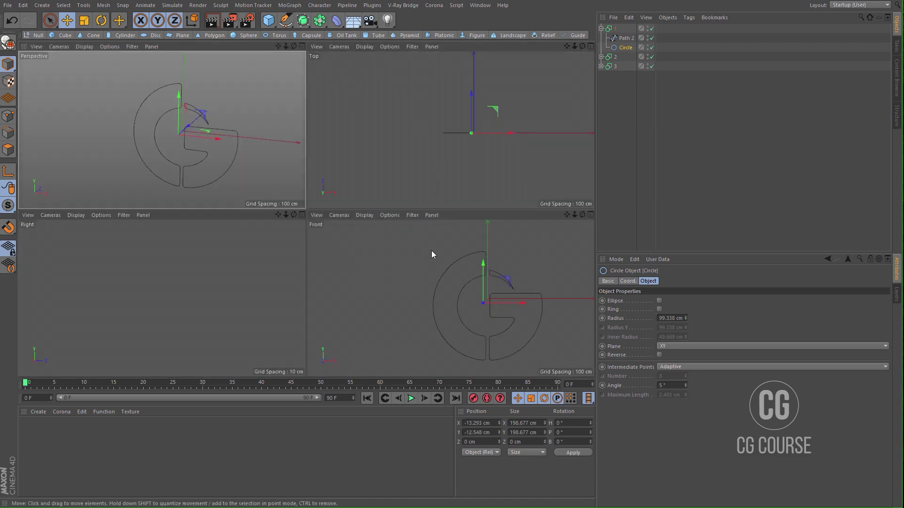
{"action": "middle_click", "coordinate": [432, 255]}
{"action": "scroll", "coordinate": [476, 256], "scroll_direction": "up", "scroll_amount": 3}
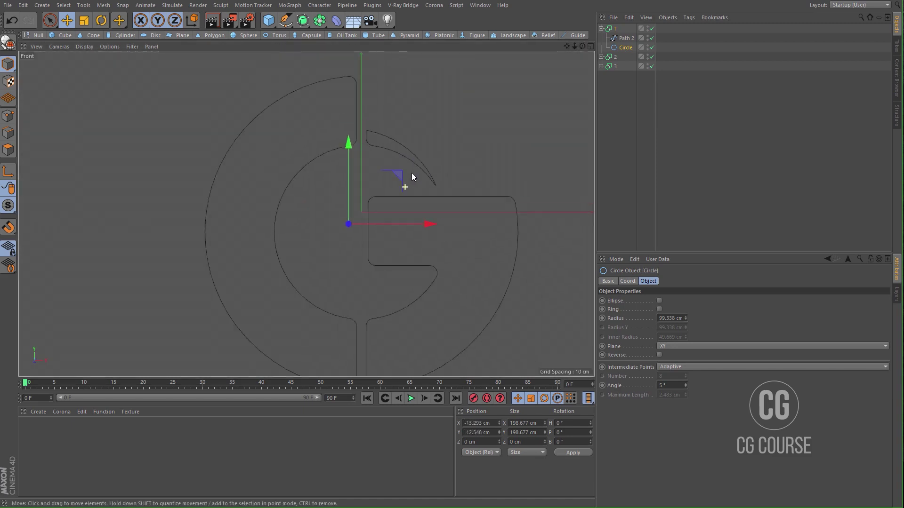
{"action": "left_click", "coordinate": [652, 29]}
{"action": "left_click_drag", "start_coordinate": [403, 177], "coordinate": [408, 185]}
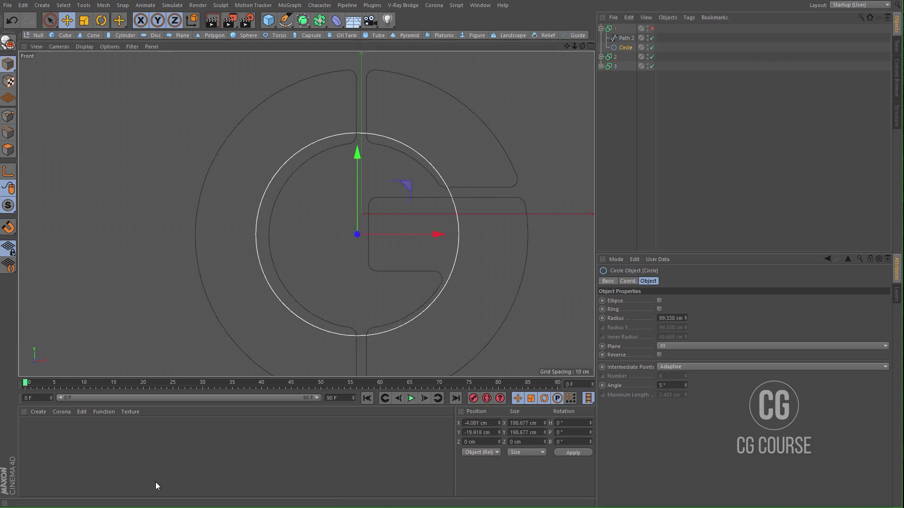
- Keyframe mask 1's circle position at frame 0 and, over Path 2 at about X 67 cm, Y 68 cm, at frame 60
{"action": "left_click", "coordinate": [627, 282]}
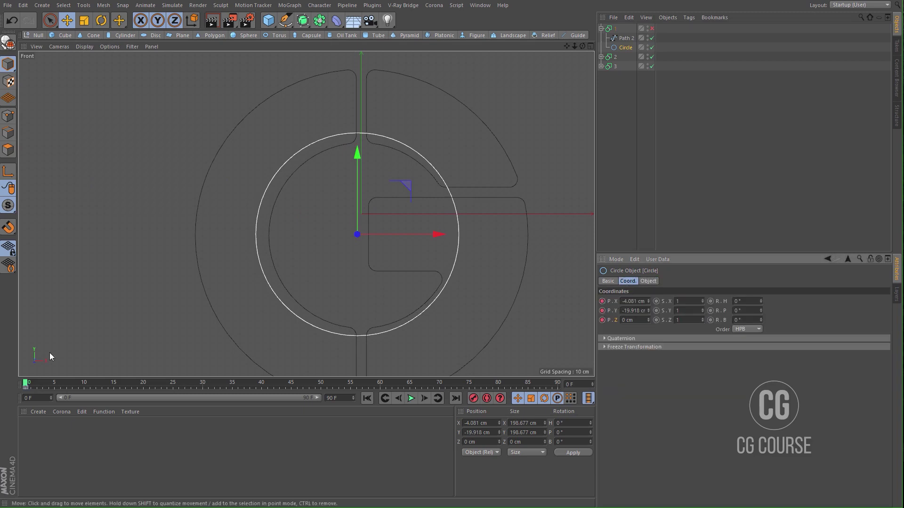
{"action": "left_click_drag", "start_coordinate": [29, 385], "coordinate": [125, 385]}
{"action": "left_click_drag", "start_coordinate": [196, 394], "coordinate": [372, 387]}
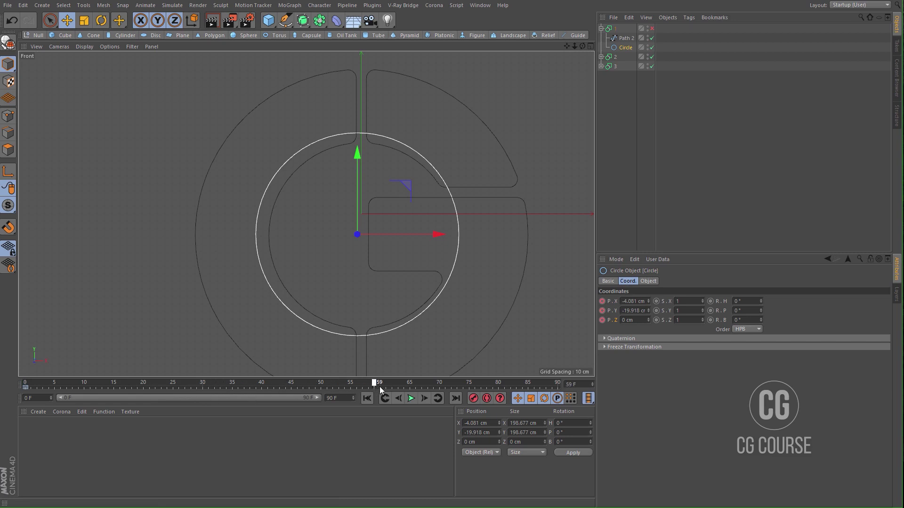
{"action": "left_click_drag", "start_coordinate": [408, 187], "coordinate": [480, 99]}
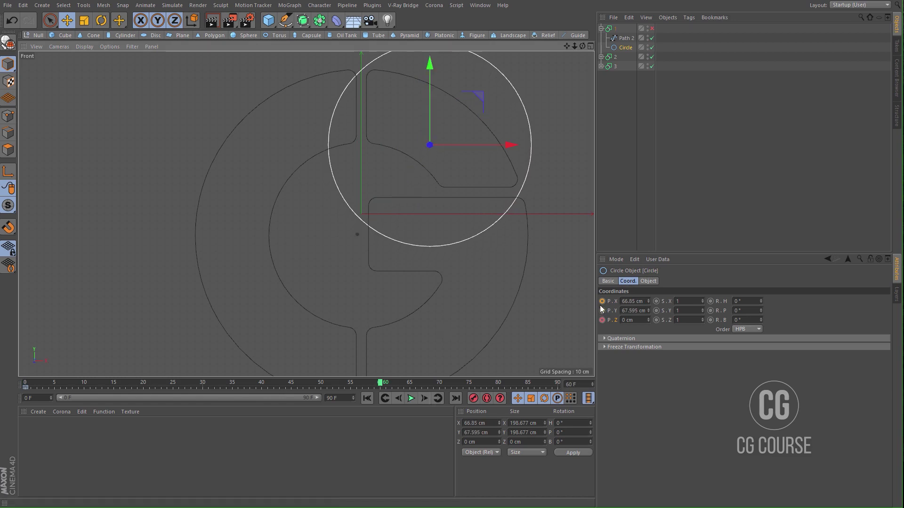
- Re-enable Spline Mask 1 and play the animation from the start in the perspective view
{"action": "middle_click", "coordinate": [424, 211]}
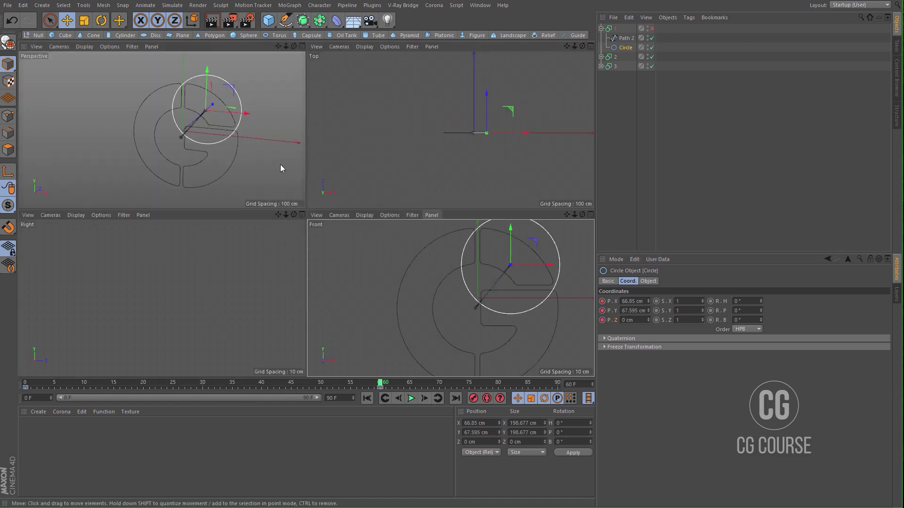
{"action": "middle_click", "coordinate": [278, 168]}
{"action": "left_click_drag", "start_coordinate": [345, 203], "coordinate": [335, 204], "text": "alt"}
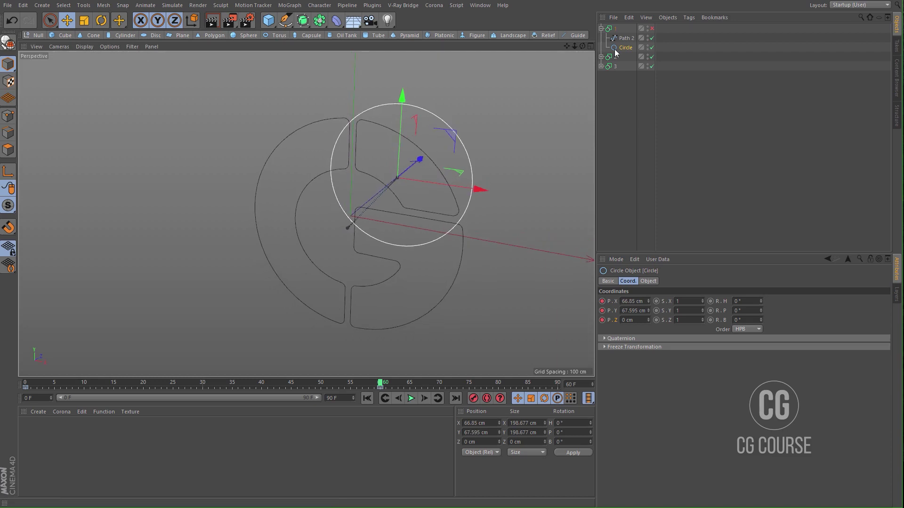
{"action": "left_click", "coordinate": [652, 29]}
{"action": "left_click", "coordinate": [366, 399]}
{"action": "left_click", "coordinate": [411, 402]}
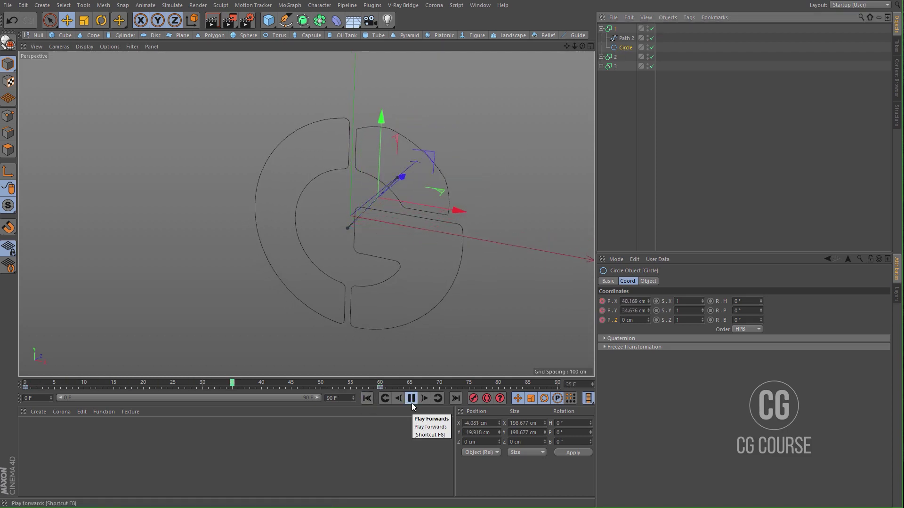
{"action": "left_click", "coordinate": [412, 398]}
- At frame 0, move mask 1's circle to about X -14 cm, Y -32 cm, clear of Path 2, and update its position keyframe
{"action": "left_click", "coordinate": [366, 398]}
{"action": "left_click_drag", "start_coordinate": [394, 222], "coordinate": [383, 222], "text": "alt"}
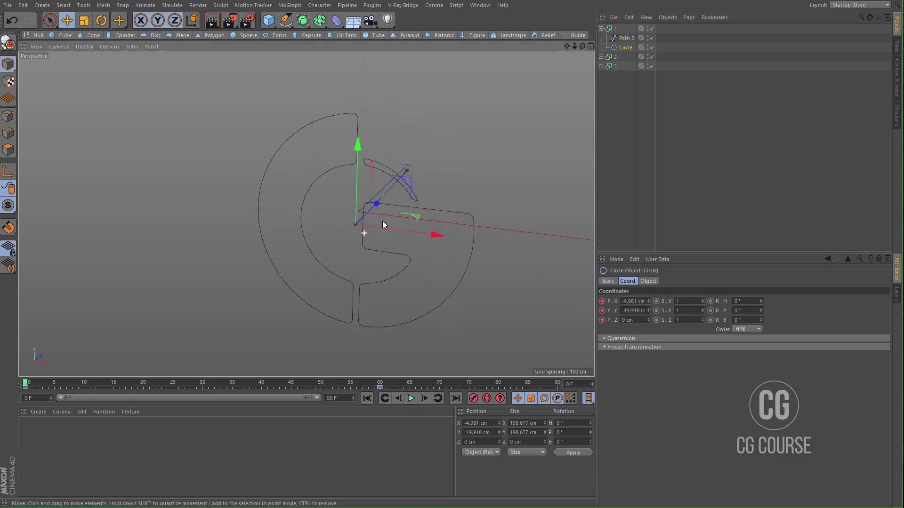
{"action": "middle_click", "coordinate": [391, 216]}
{"action": "middle_click", "coordinate": [416, 276]}
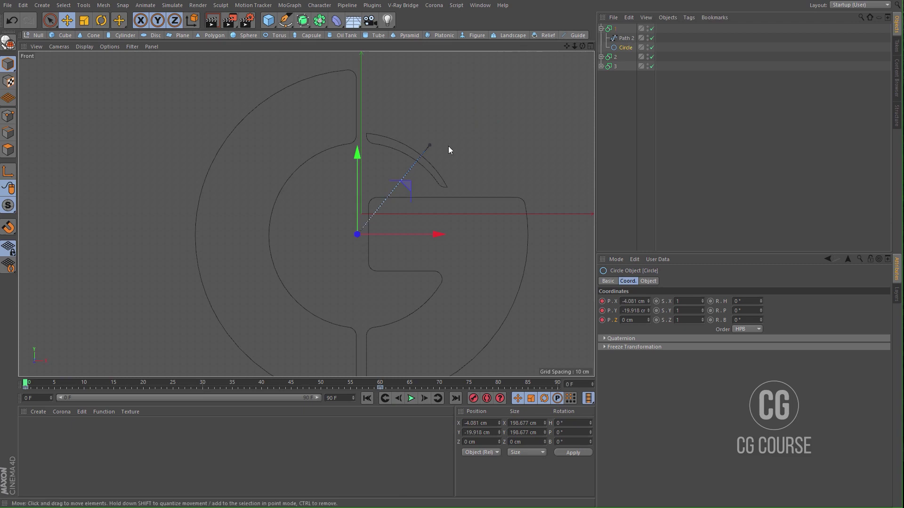
{"action": "left_click_drag", "start_coordinate": [410, 187], "coordinate": [398, 197]}
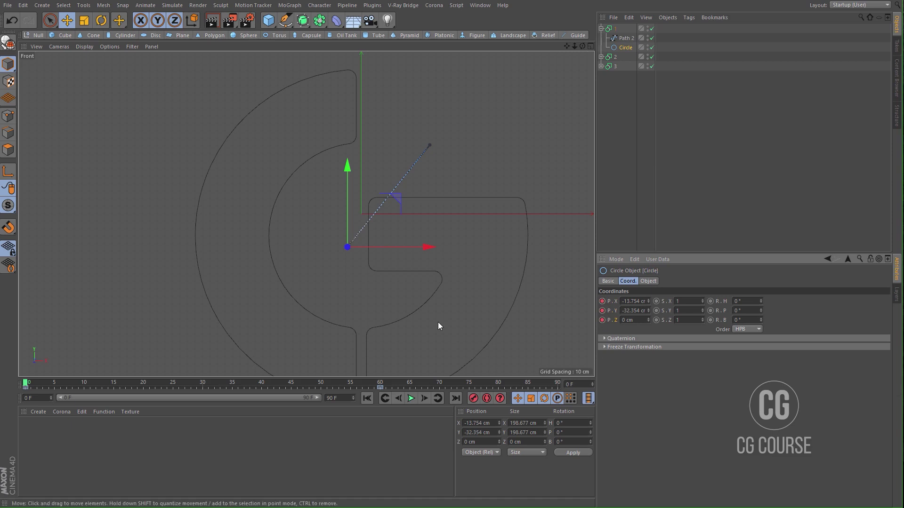
- Deselect the circle and play the animation in the perspective view to check how Path 2 is revealed
{"action": "middle_click", "coordinate": [404, 274]}
{"action": "middle_click", "coordinate": [195, 139]}
{"action": "left_click_drag", "start_coordinate": [386, 236], "coordinate": [394, 243], "text": "alt"}
{"action": "left_click", "coordinate": [626, 174]}
{"action": "middle_click_drag", "start_coordinate": [432, 197], "coordinate": [427, 184], "text": "alt"}
{"action": "left_click_drag", "start_coordinate": [427, 187], "coordinate": [403, 221], "text": "alt"}
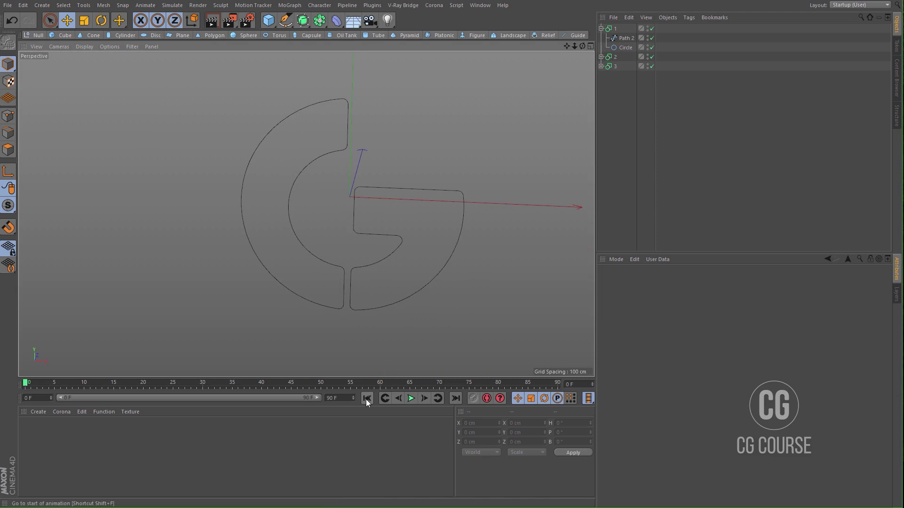
{"action": "left_click", "coordinate": [406, 402]}
{"action": "left_click_drag", "start_coordinate": [381, 230], "coordinate": [374, 250], "text": "alt"}
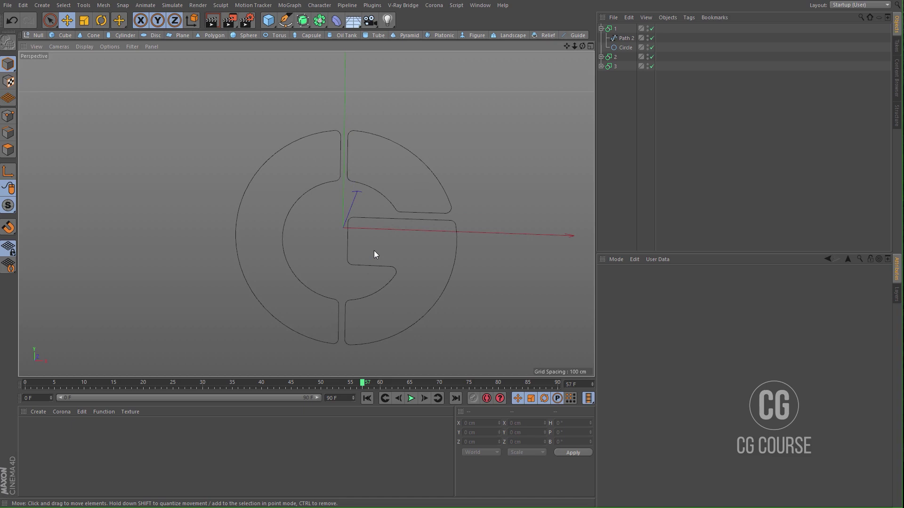
- Disable Spline Mask 2 and, at frame 0, move its circle to about X -361 cm and enlarge it to about 377 cm across
{"action": "left_click", "coordinate": [600, 57]}
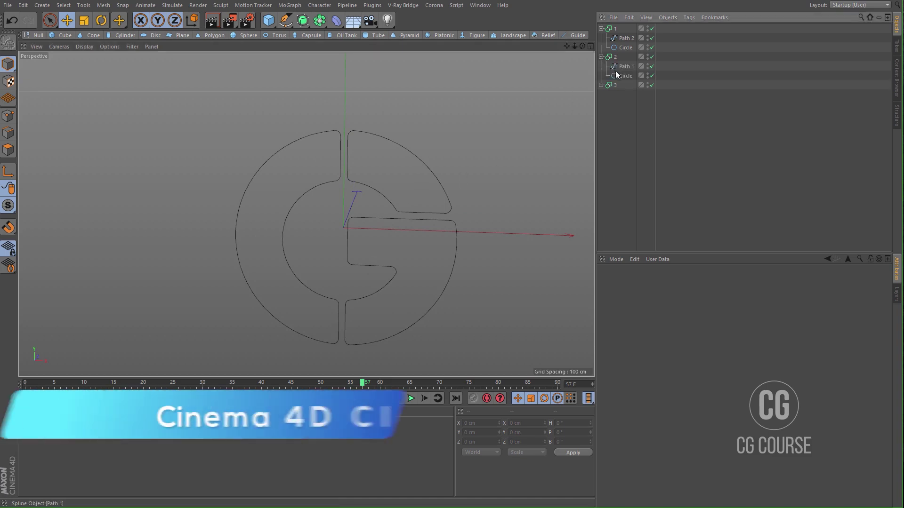
{"action": "left_click", "coordinate": [623, 75]}
{"action": "middle_click", "coordinate": [414, 192]}
{"action": "middle_click", "coordinate": [402, 266]}
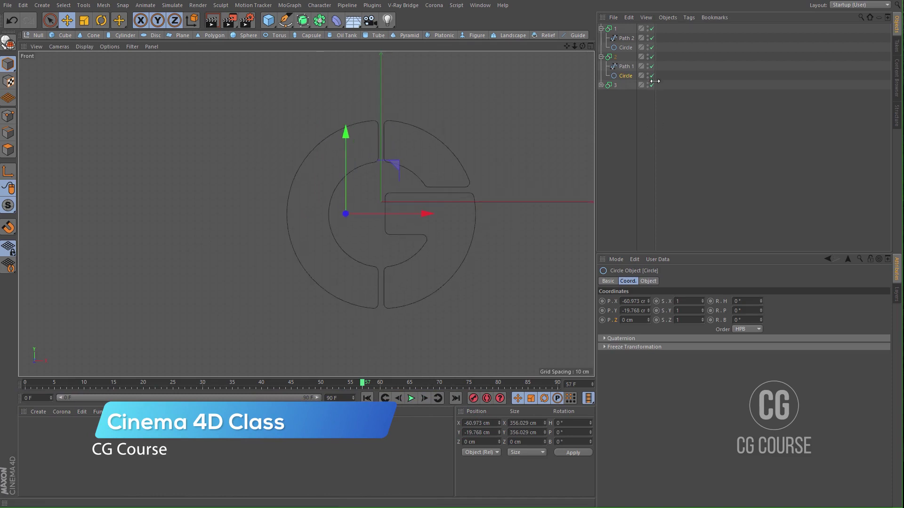
{"action": "left_click", "coordinate": [652, 57]}
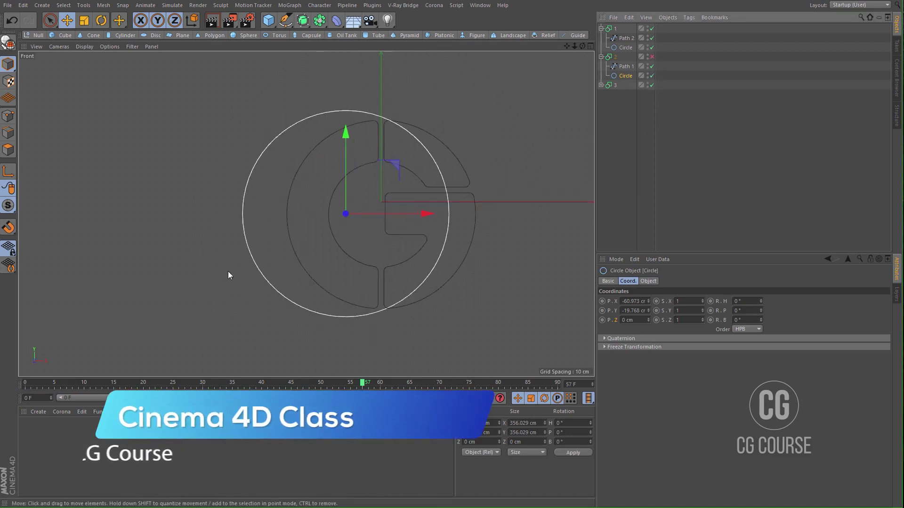
{"action": "left_click", "coordinate": [366, 398]}
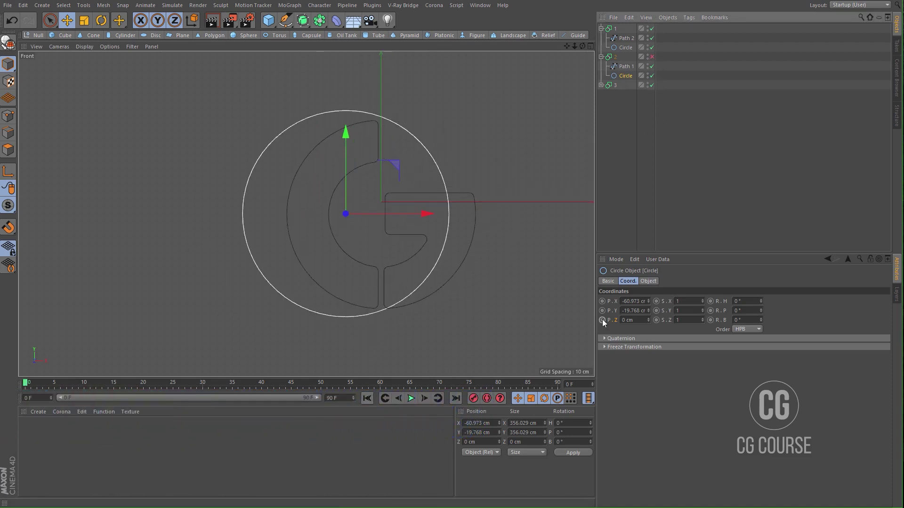
{"action": "left_click_drag", "start_coordinate": [409, 215], "coordinate": [276, 244]}
{"action": "key", "text": "t"}
{"action": "key", "text": "e"}
{"action": "left_click_drag", "start_coordinate": [261, 214], "coordinate": [253, 217]}
{"action": "left_click", "coordinate": [626, 76]}
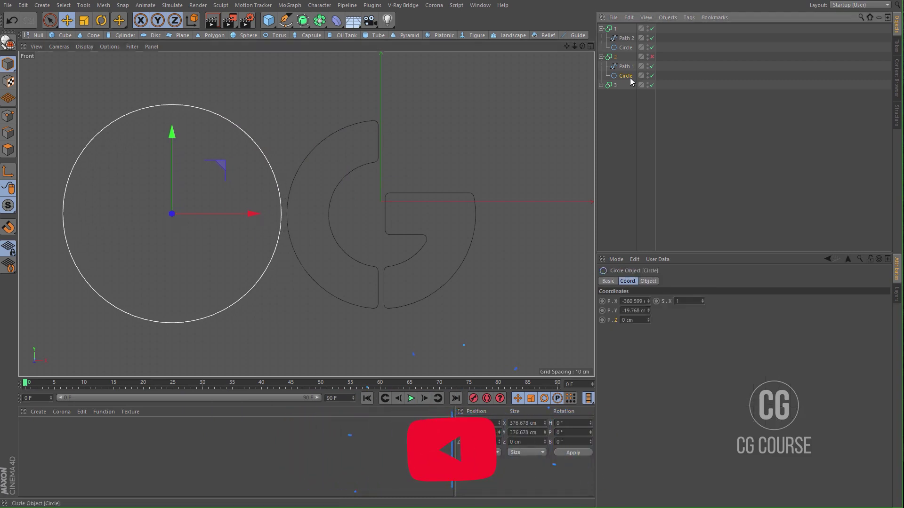
- Keyframe mask 2's circle position at frame 0 and, over Path 1 at about X -75 cm, at frame 60
{"action": "left_click_drag", "start_coordinate": [602, 320], "coordinate": [607, 302]}
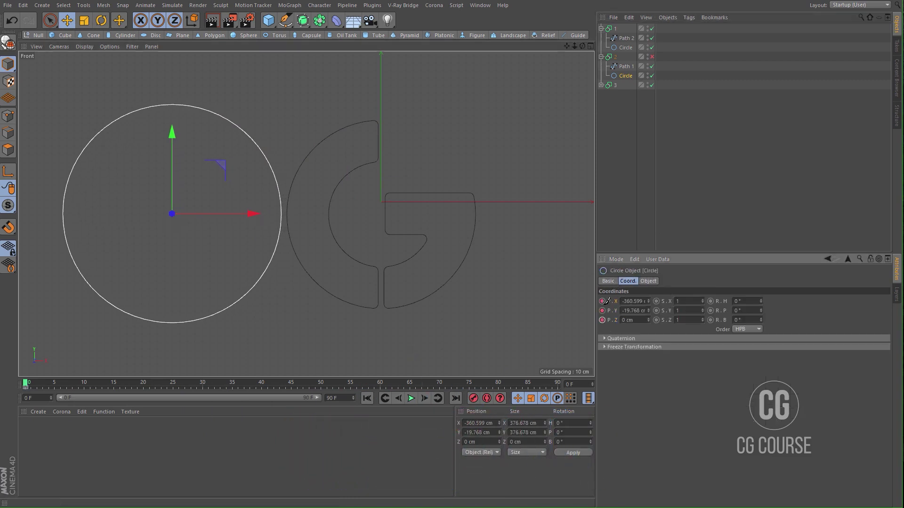
{"action": "left_click_drag", "start_coordinate": [27, 386], "coordinate": [288, 394]}
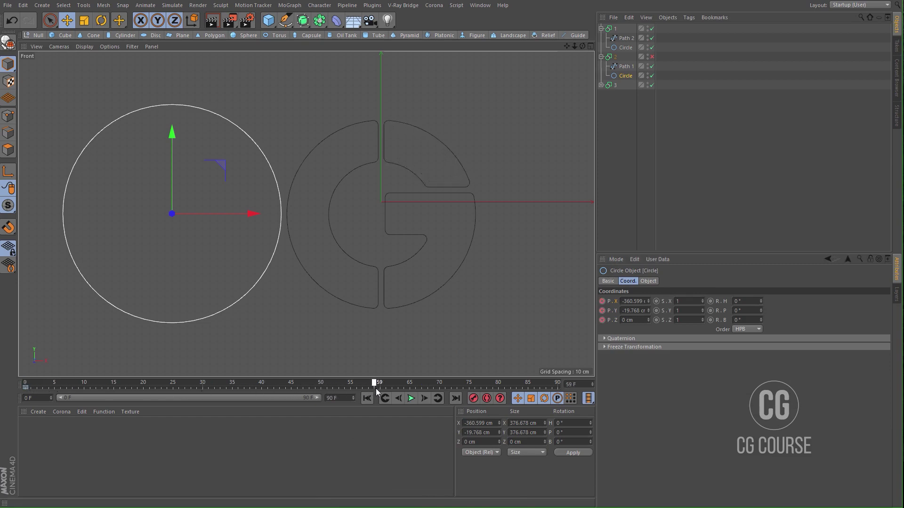
{"action": "left_click_drag", "start_coordinate": [247, 217], "coordinate": [405, 220]}
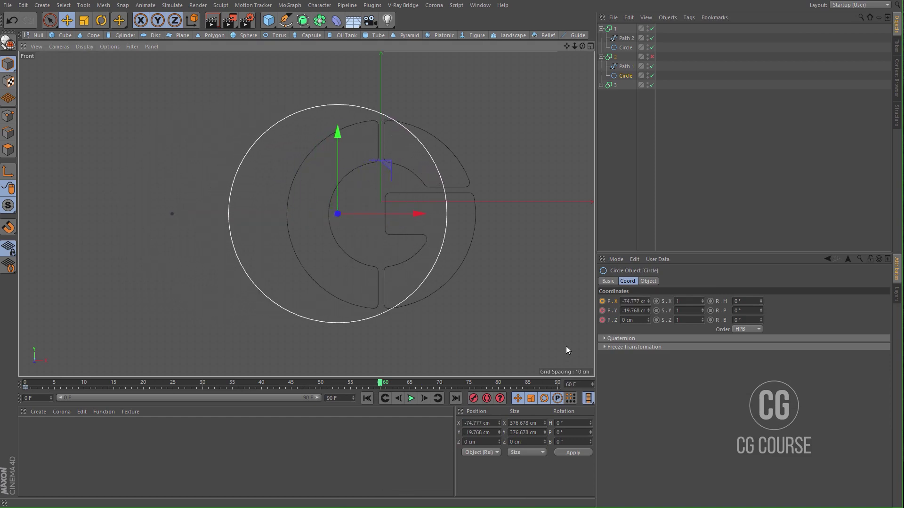
- Re-enable Spline Mask 2 and play the animation from the start in the perspective view
{"action": "middle_click", "coordinate": [488, 289]}
{"action": "middle_click", "coordinate": [251, 183]}
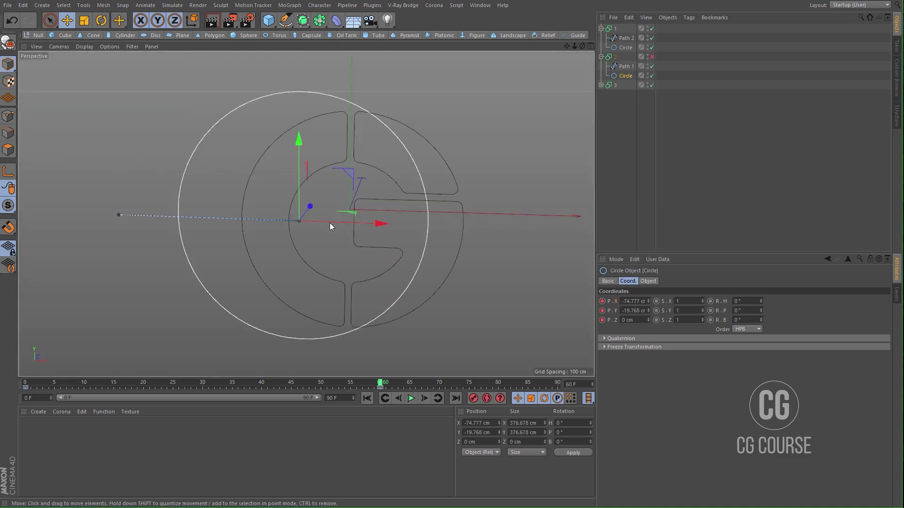
{"action": "left_click", "coordinate": [653, 57]}
{"action": "left_click", "coordinate": [367, 398]}
{"action": "left_click", "coordinate": [410, 399]}
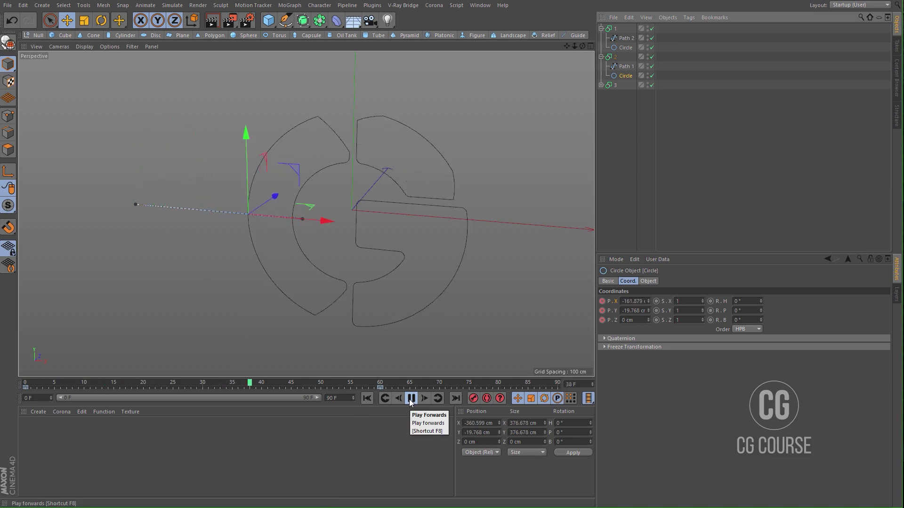
{"action": "left_click", "coordinate": [410, 399]}
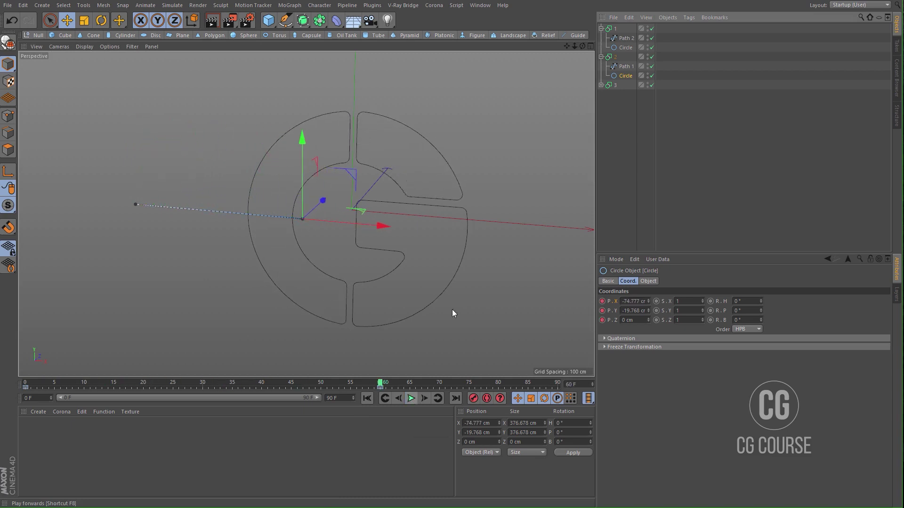
- Disable Spline Mask 3 and, at frame 0, move its circle to about X -128 cm, Y 48 cm, clear of Path 3
{"action": "left_click", "coordinate": [601, 85]}
{"action": "left_click", "coordinate": [625, 104]}
{"action": "middle_click", "coordinate": [416, 224]}
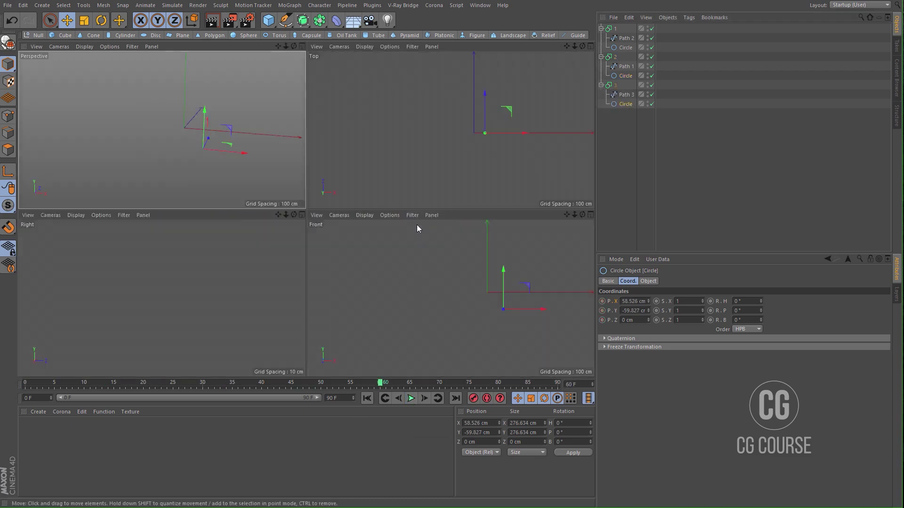
{"action": "middle_click", "coordinate": [420, 284]}
{"action": "middle_click_drag", "start_coordinate": [413, 271], "coordinate": [414, 263], "text": "alt"}
{"action": "left_click", "coordinate": [367, 399]}
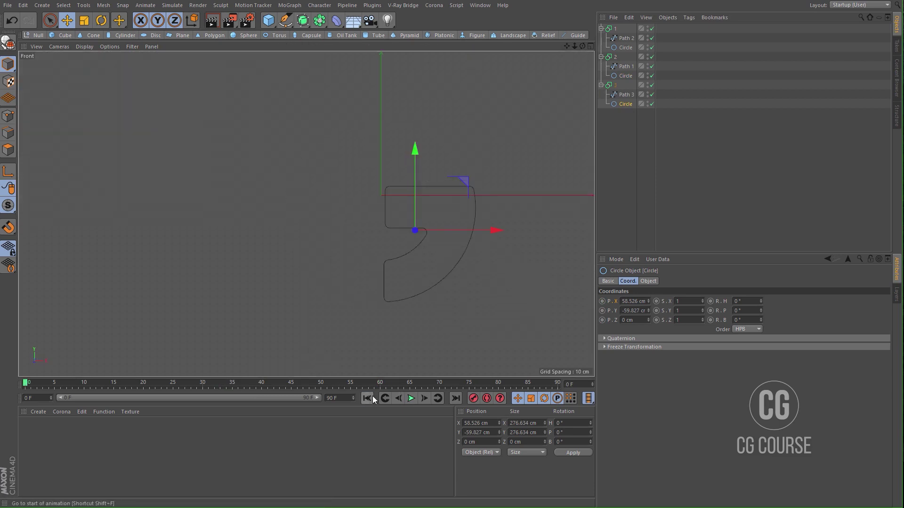
{"action": "left_click", "coordinate": [650, 85]}
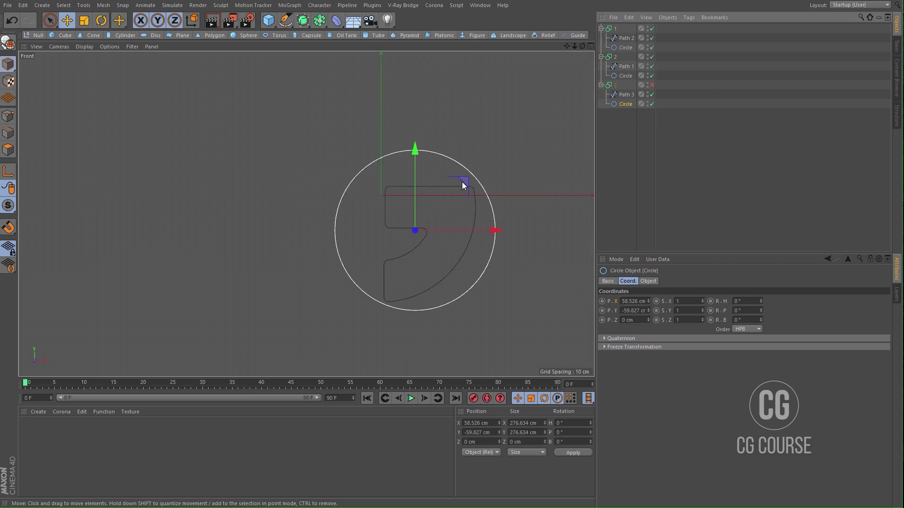
{"action": "left_click_drag", "start_coordinate": [462, 179], "coordinate": [355, 119]}
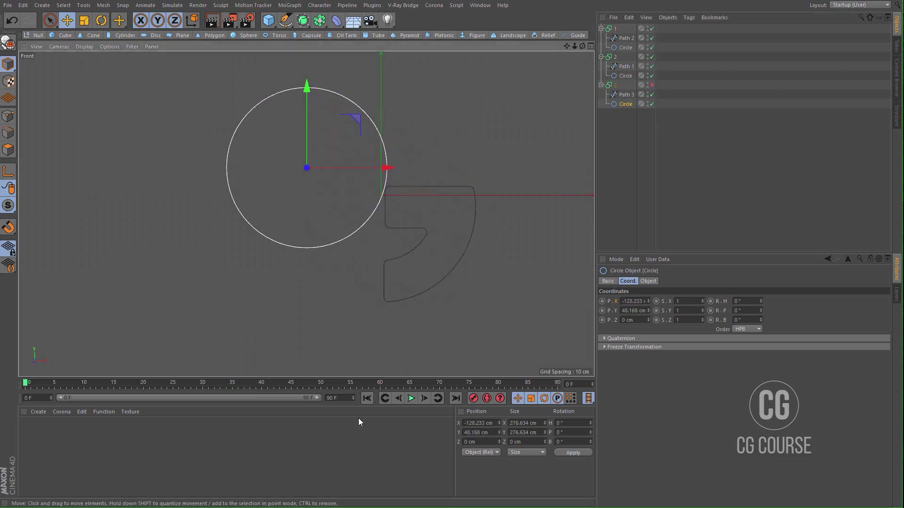
- Keyframe mask 3's circle position at frame 0 and, over Path 3 at about X 67 cm, Y -66 cm, at frame 60
{"action": "left_click_drag", "start_coordinate": [602, 302], "coordinate": [603, 319], "text": "ctrl"}
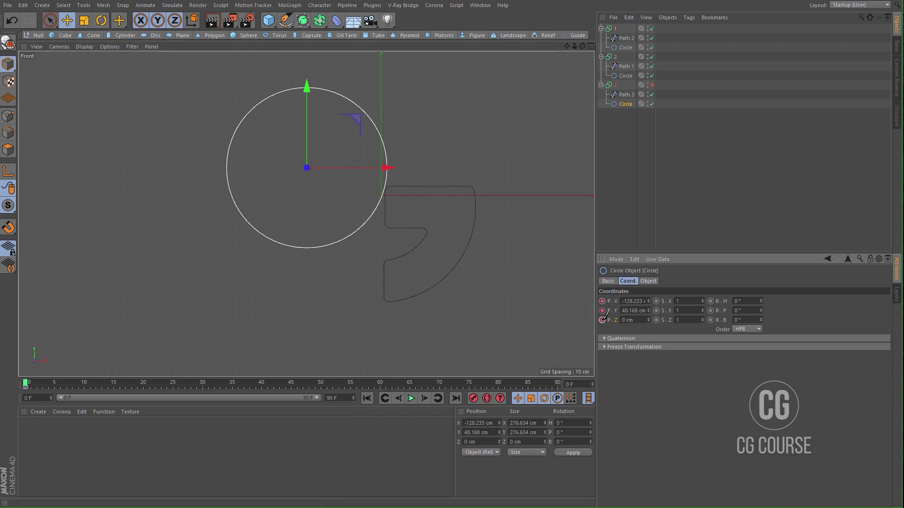
{"action": "left_click", "coordinate": [381, 386]}
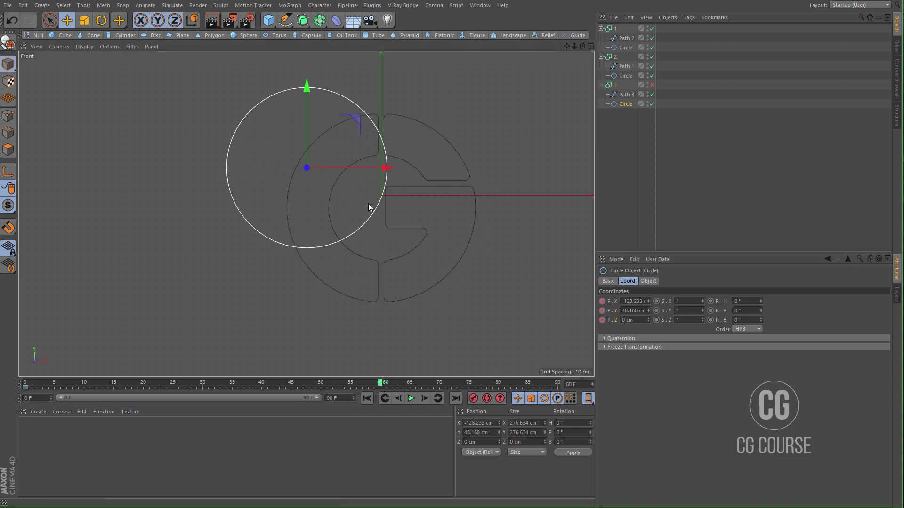
{"action": "left_click_drag", "start_coordinate": [363, 126], "coordinate": [468, 185]}
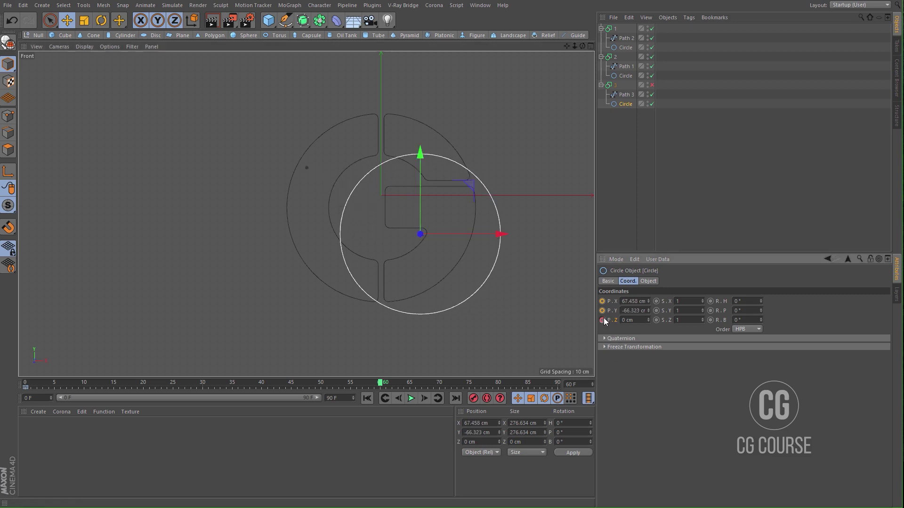
- Re-enable Spline Mask 3 and deselect everything in the perspective view
{"action": "middle_click", "coordinate": [380, 241]}
{"action": "key", "text": "F1"}
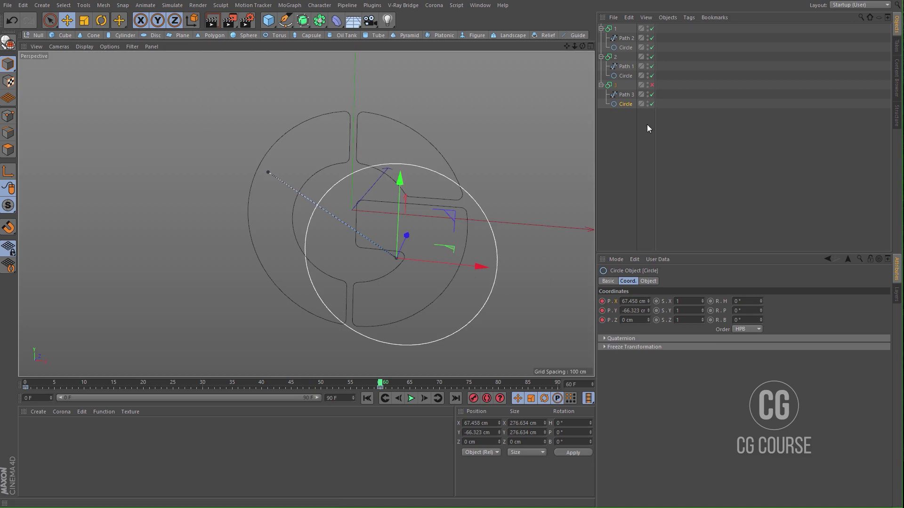
{"action": "left_click", "coordinate": [652, 85]}
{"action": "left_click", "coordinate": [635, 137]}
{"action": "left_click_drag", "start_coordinate": [404, 228], "coordinate": [349, 212], "text": "alt"}
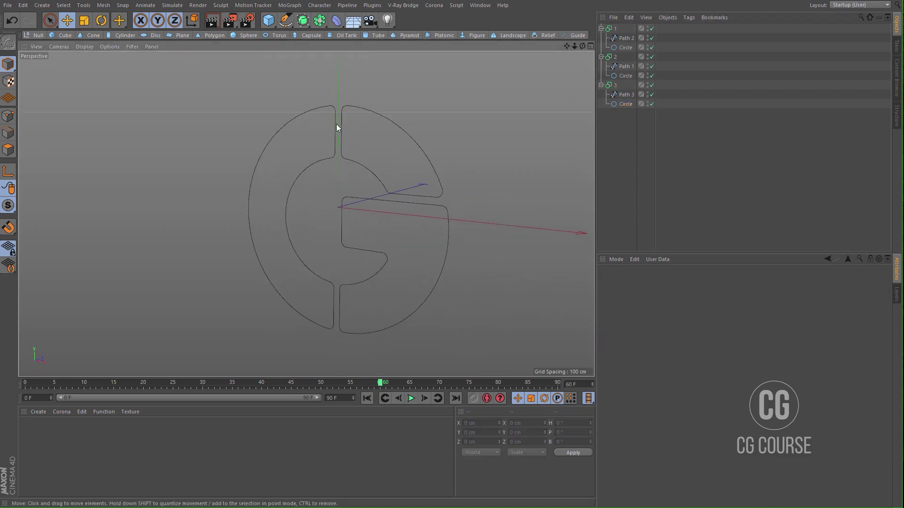
- Add an Extrude generator and collapse the three Spline Mask hierarchies
{"action": "left_click", "coordinate": [303, 21]}
{"action": "left_click", "coordinate": [421, 40]}
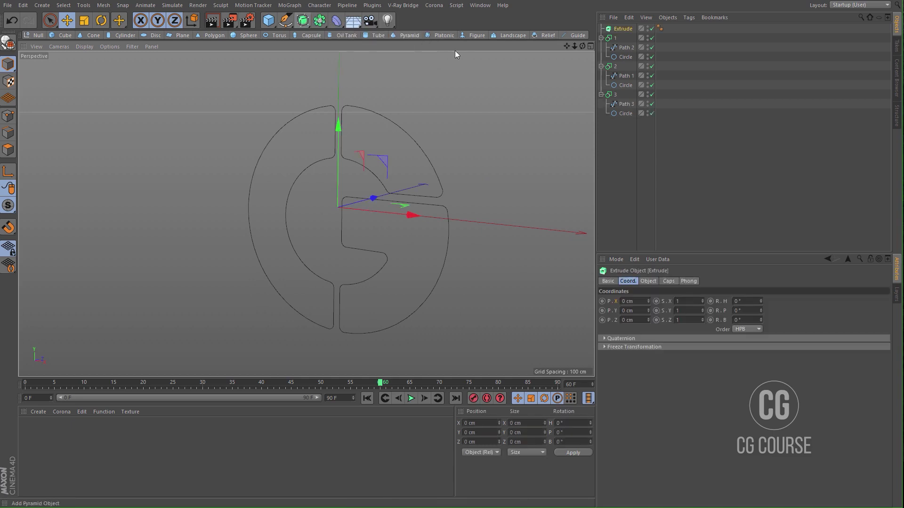
{"action": "left_click", "coordinate": [601, 37]}
{"action": "left_click", "coordinate": [602, 47]}
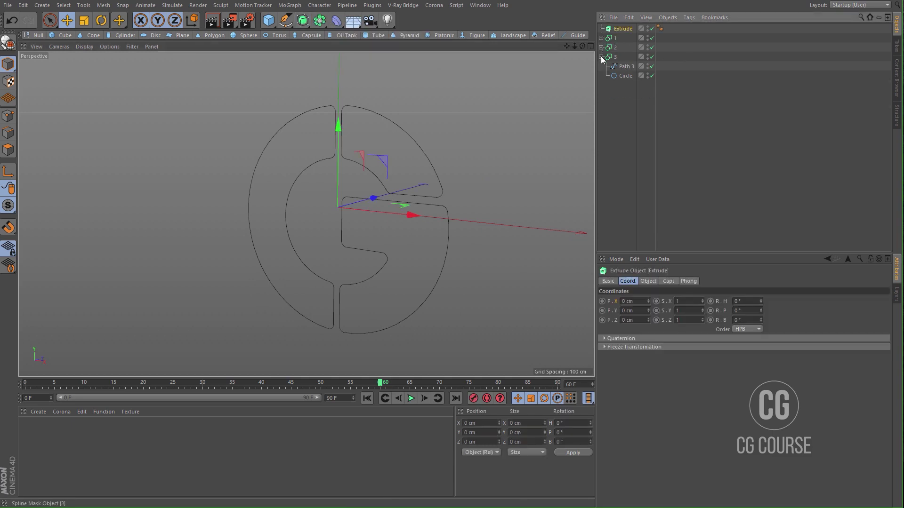
- Set the Extrude's start and end caps to Fillet Cap, each with 5 steps and a 0.5 cm radius
{"action": "left_click", "coordinate": [669, 281]}
{"action": "left_click", "coordinate": [685, 304]}
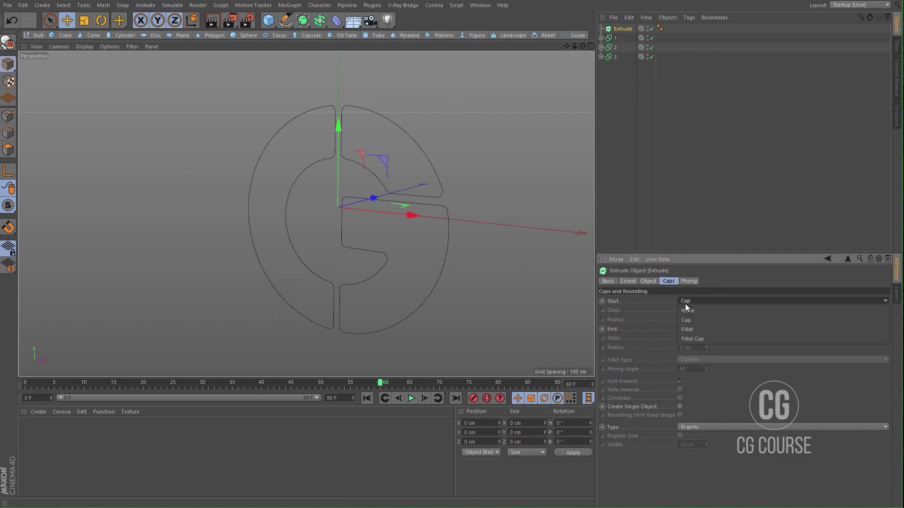
{"action": "left_click", "coordinate": [694, 336]}
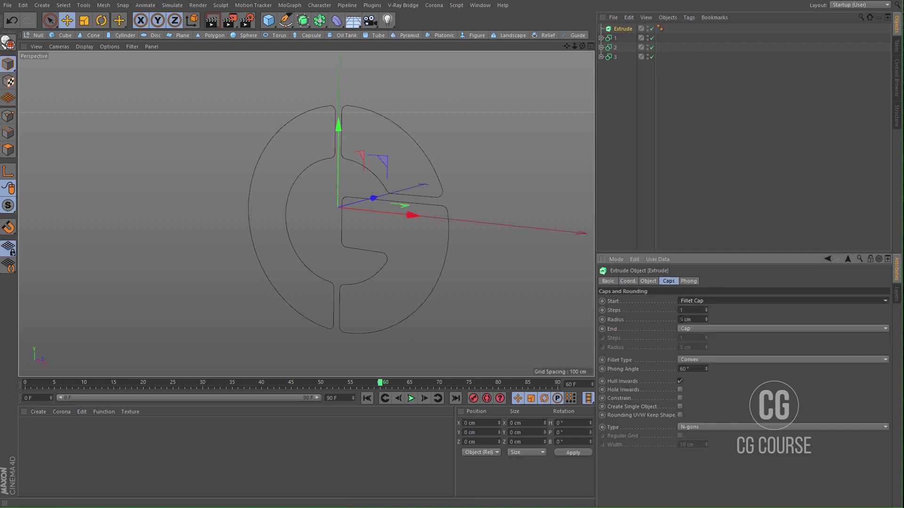
{"action": "left_click", "coordinate": [681, 320]}
{"action": "type", "text": "."}
{"action": "key", "text": "Return"}
{"action": "left_click", "coordinate": [690, 311]}
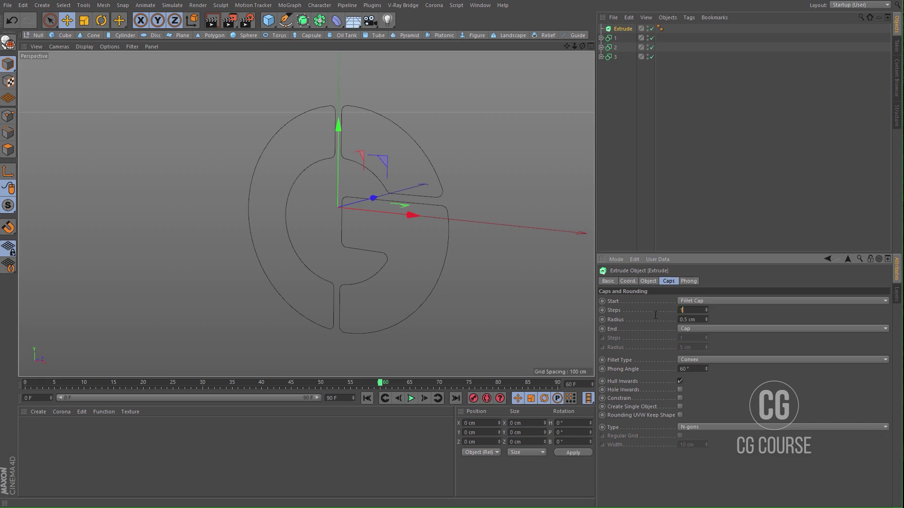
{"action": "left_click", "coordinate": [702, 327]}
{"action": "left_click", "coordinate": [699, 362]}
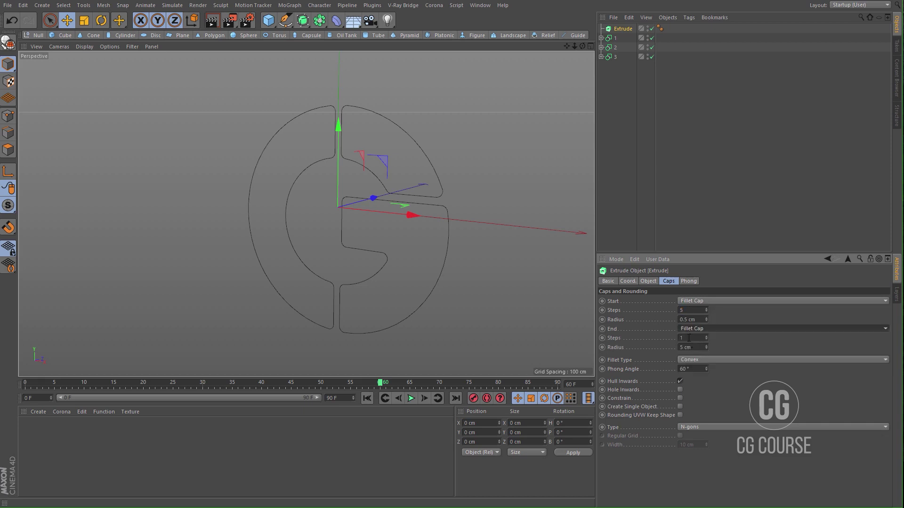
{"action": "left_click", "coordinate": [680, 347]}
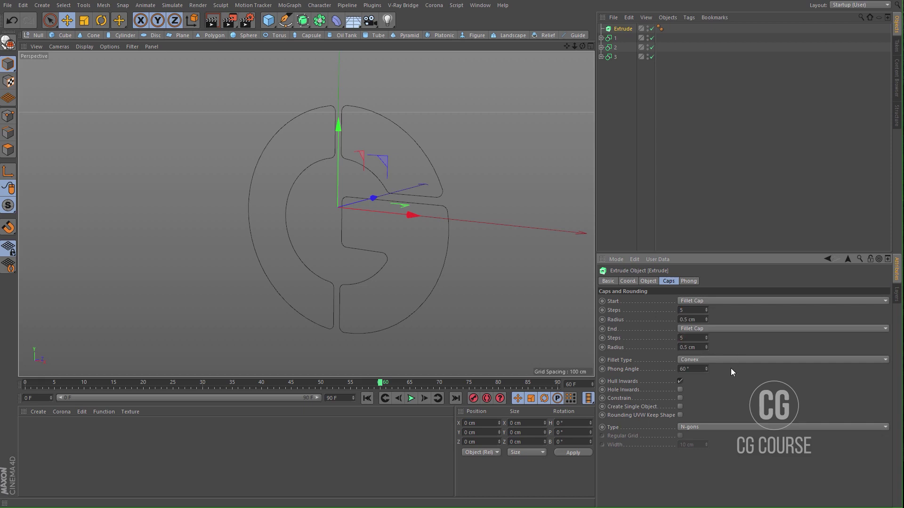
- Duplicate the Extrude object twice and rename the three Extrudes 1, 2 and 3
{"action": "left_click", "coordinate": [645, 281]}
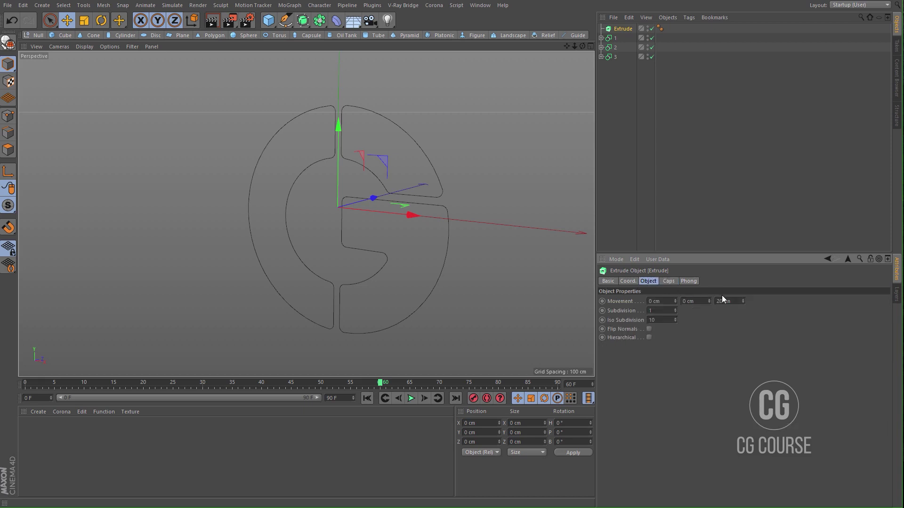
{"action": "left_click_drag", "start_coordinate": [620, 29], "coordinate": [618, 44], "text": "ctrl"}
{"action": "double_click", "coordinate": [622, 29]}
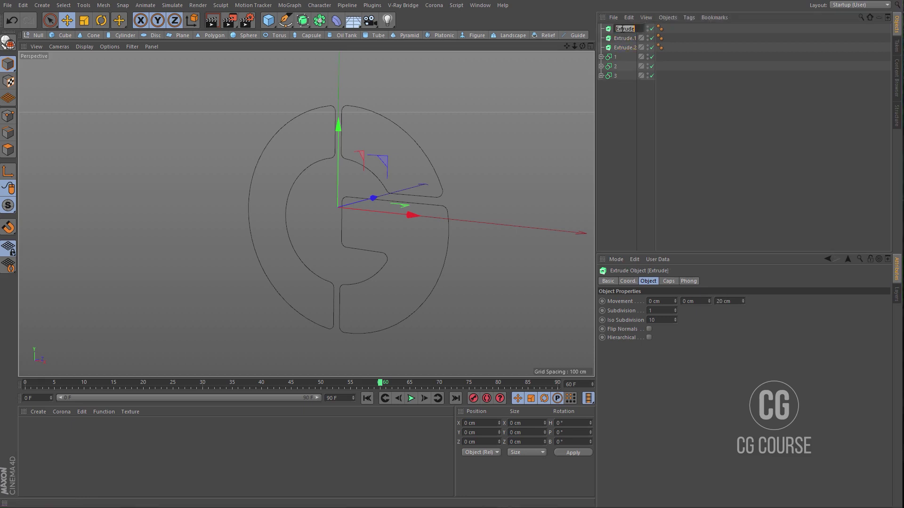
{"action": "type", "text": "1"}
{"action": "key", "text": "Return"}
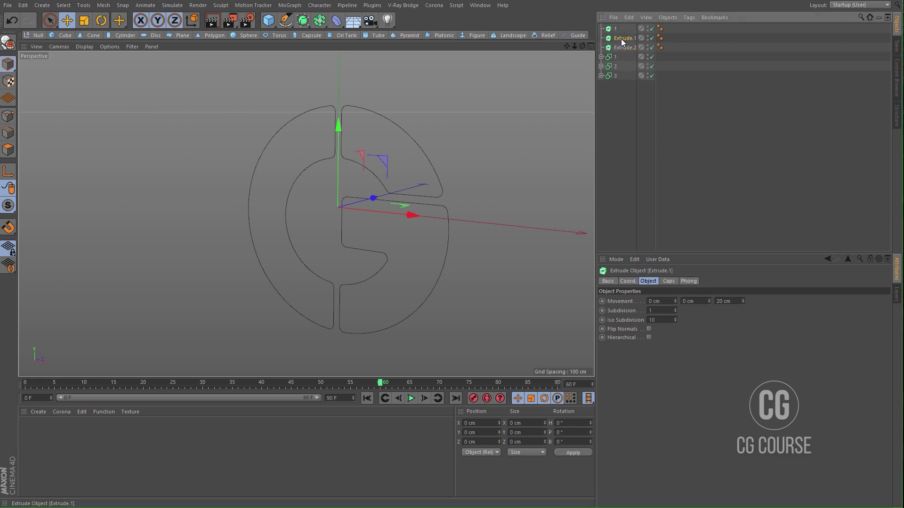
{"action": "double_click", "coordinate": [621, 39]}
{"action": "type", "text": "2"}
{"action": "key", "text": "Return"}
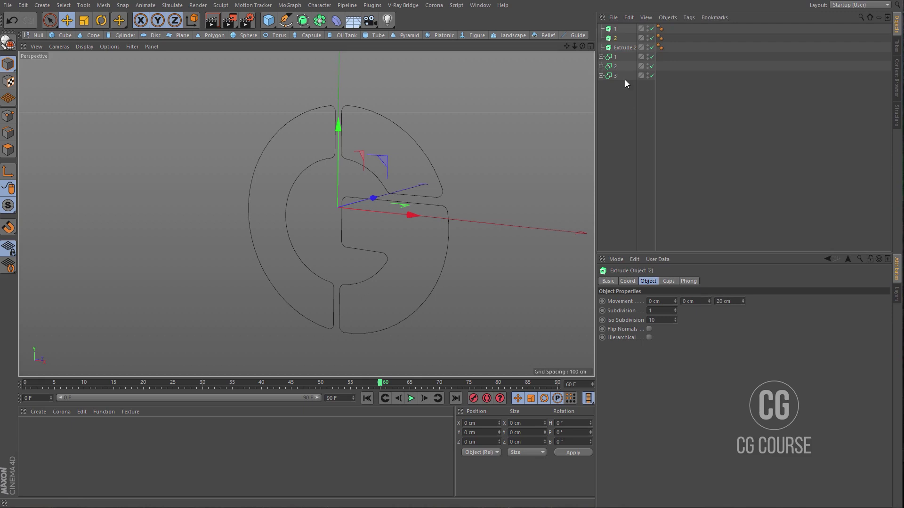
{"action": "double_click", "coordinate": [624, 48]}
{"action": "type", "text": "3"}
{"action": "key", "text": "Return"}
- Nest each Spline Mask under the Extrude object with the matching number
{"action": "mouse_move", "coordinate": [614, 57]}
{"action": "left_mouse_down"}
{"action": "mouse_move", "coordinate": [616, 28]}
{"action": "mouse_move", "coordinate": [614, 66]}
{"action": "left_mouse_up"}
{"action": "left_click_drag", "start_coordinate": [414, 207], "coordinate": [424, 235], "text": "alt"}
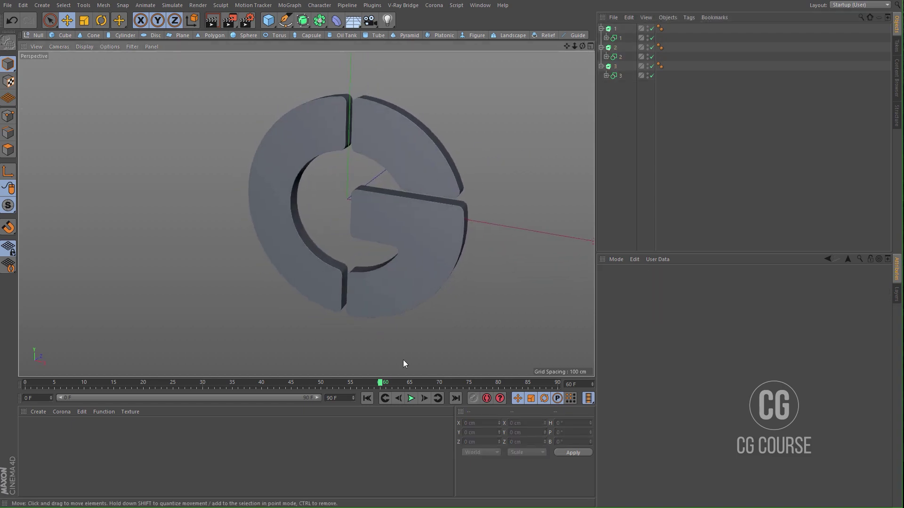
- Play the extruded logo animation from the start twice in the perspective view to check the reveal
{"action": "left_click", "coordinate": [366, 400]}
{"action": "left_click", "coordinate": [411, 399]}
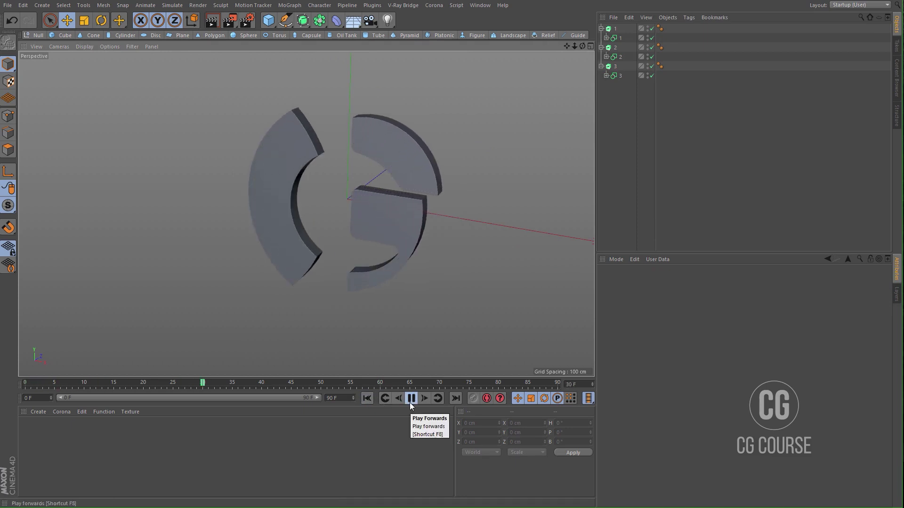
{"action": "left_click", "coordinate": [411, 401]}
{"action": "left_click", "coordinate": [367, 400]}
{"action": "left_click", "coordinate": [406, 397]}
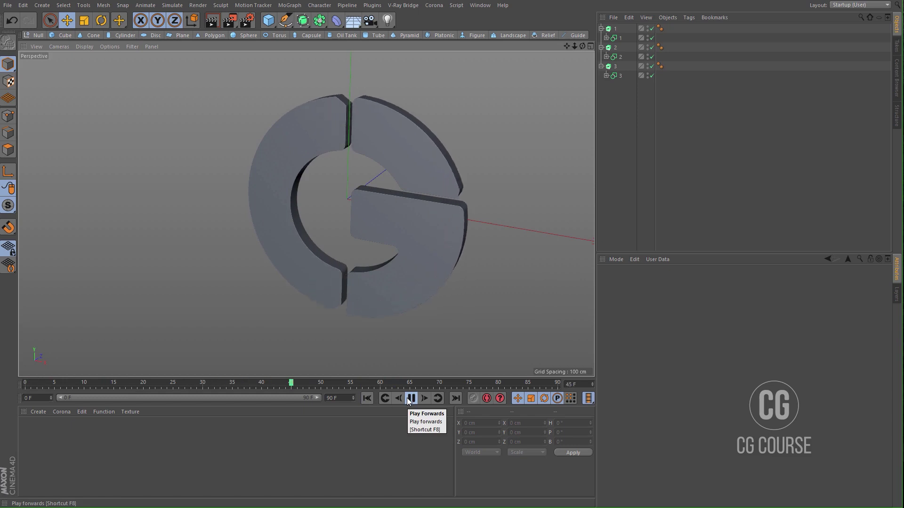
{"action": "left_click", "coordinate": [408, 398]}
{"action": "left_click_drag", "start_coordinate": [343, 230], "coordinate": [365, 214], "text": "alt"}
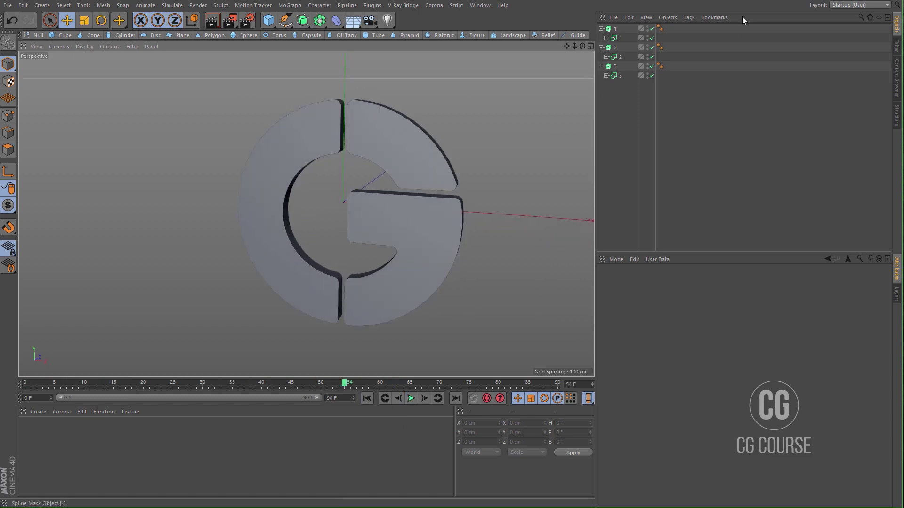
- Group the three Extrude objects under a null named 1
{"action": "left_click", "coordinate": [601, 28]}
{"action": "left_click", "coordinate": [601, 38]}
{"action": "left_click", "coordinate": [600, 47]}
{"action": "left_click_drag", "start_coordinate": [608, 64], "coordinate": [632, 28]}
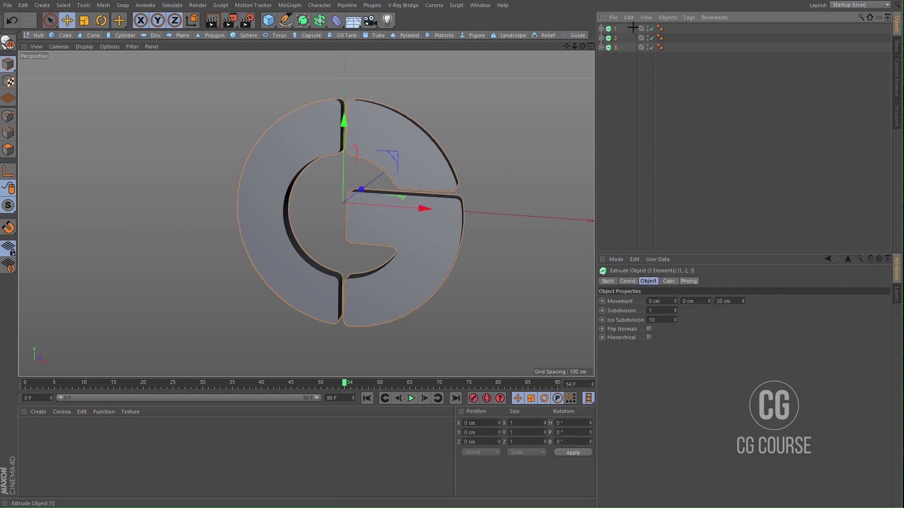
{"action": "key", "text": "alt+g"}
{"action": "double_click", "coordinate": [617, 28]}
{"action": "type", "text": "1"}
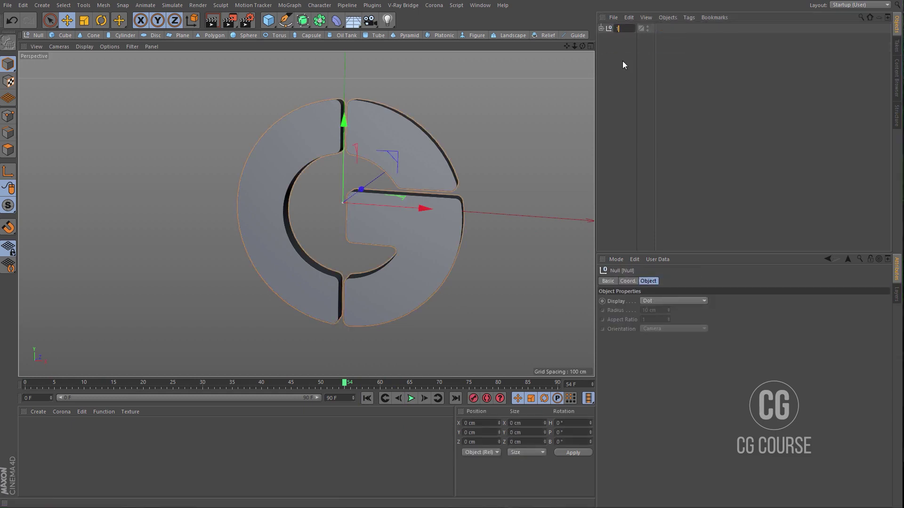
- Duplicate null 1 as 2 and set the Z movement of the copy's three Extrudes to 10 cm
{"action": "left_click_drag", "start_coordinate": [614, 28], "coordinate": [616, 38], "text": "ctrl"}
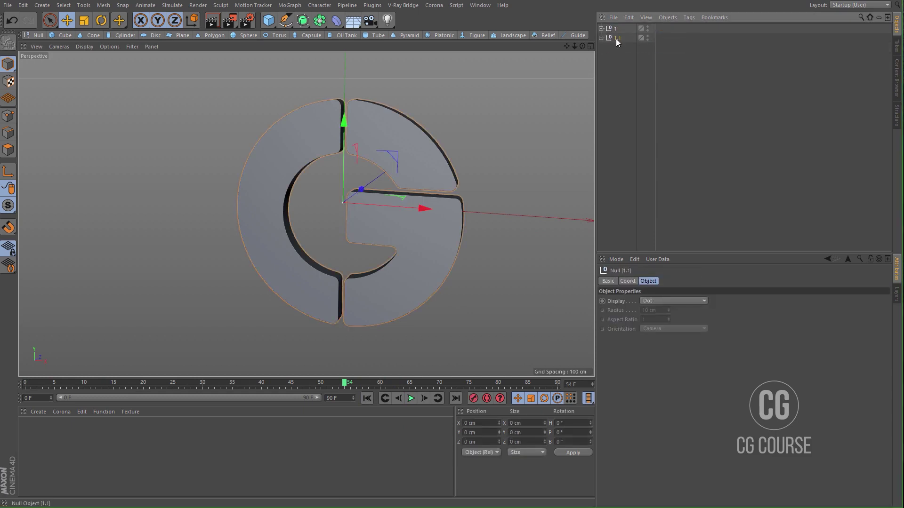
{"action": "double_click", "coordinate": [616, 37]}
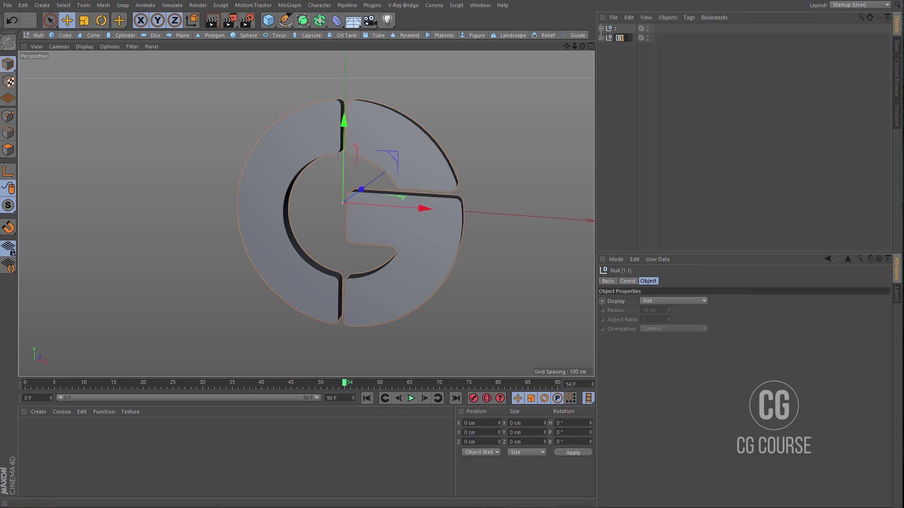
{"action": "left_click", "coordinate": [601, 38]}
{"action": "left_click", "coordinate": [618, 48]}
{"action": "left_click", "coordinate": [619, 67], "text": "shift"}
{"action": "left_click", "coordinate": [731, 300]}
{"action": "type", "text": "10"}
{"action": "key", "text": "Return"}
- In the top view, move null 2's three Extrudes along Z to about -11 cm, in front of the original extrusions
{"action": "middle_click", "coordinate": [431, 158]}
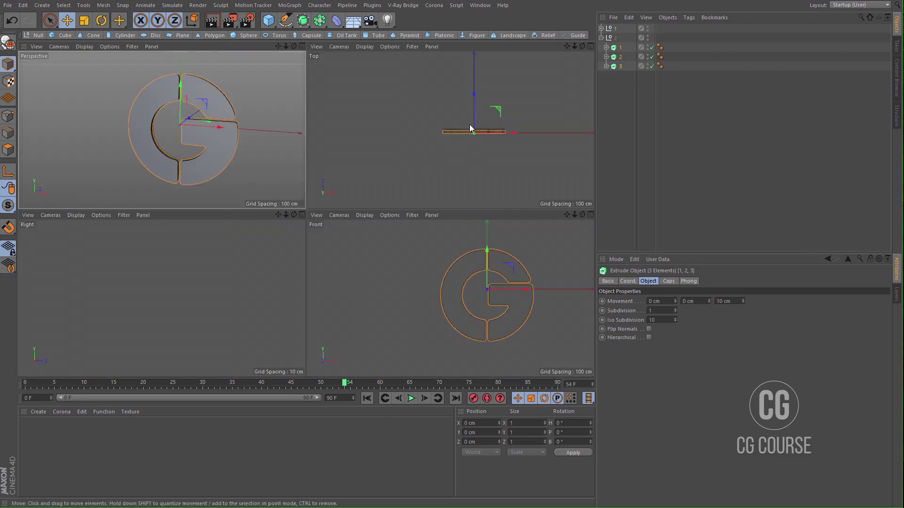
{"action": "scroll", "coordinate": [493, 95], "scroll_direction": "up", "scroll_amount": 6}
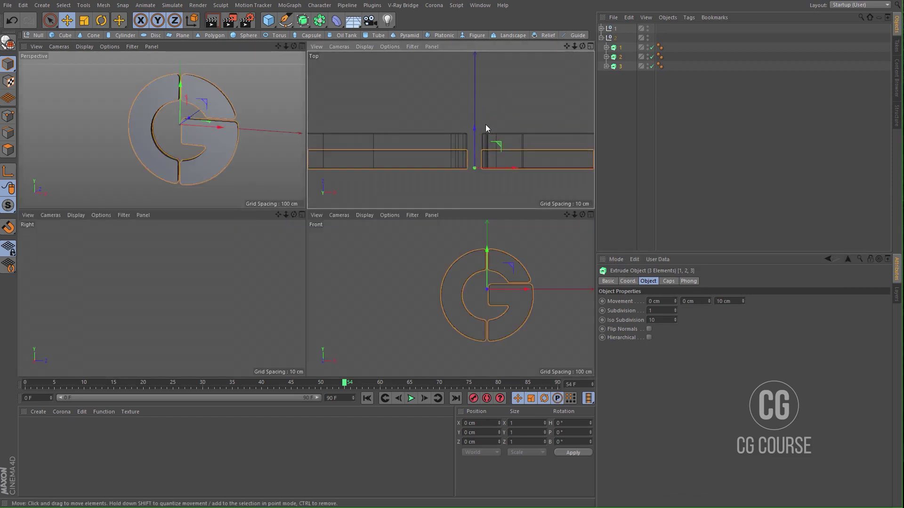
{"action": "scroll", "coordinate": [474, 145], "scroll_direction": "up", "scroll_amount": 3}
{"action": "middle_click", "coordinate": [466, 145]}
{"action": "middle_click_drag", "start_coordinate": [336, 231], "coordinate": [337, 160], "text": "alt"}
{"action": "left_click_drag", "start_coordinate": [372, 170], "coordinate": [353, 245]}
{"action": "scroll", "coordinate": [396, 225], "scroll_direction": "up", "scroll_amount": 5}
{"action": "scroll", "coordinate": [385, 242], "scroll_direction": "down", "scroll_amount": 1}
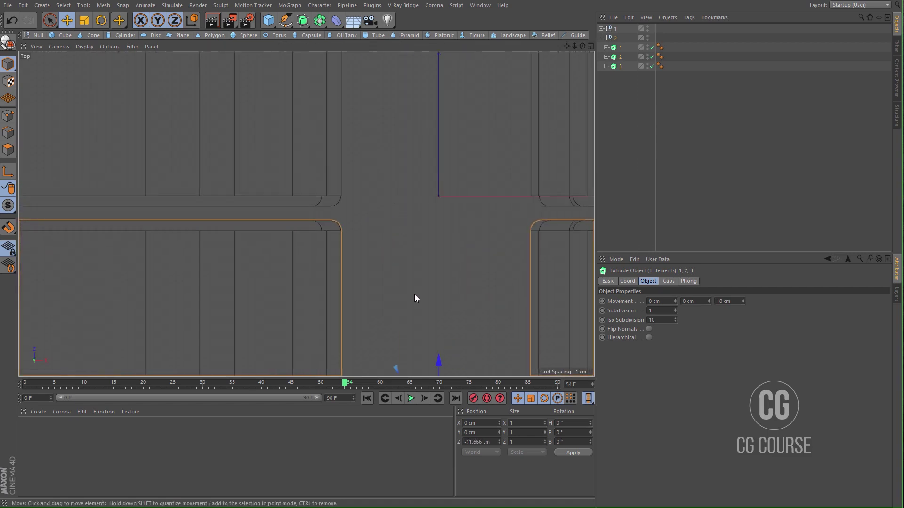
{"action": "left_click_drag", "start_coordinate": [439, 359], "coordinate": [439, 349]}
{"action": "middle_click", "coordinate": [439, 348]}
{"action": "middle_click", "coordinate": [280, 140]}
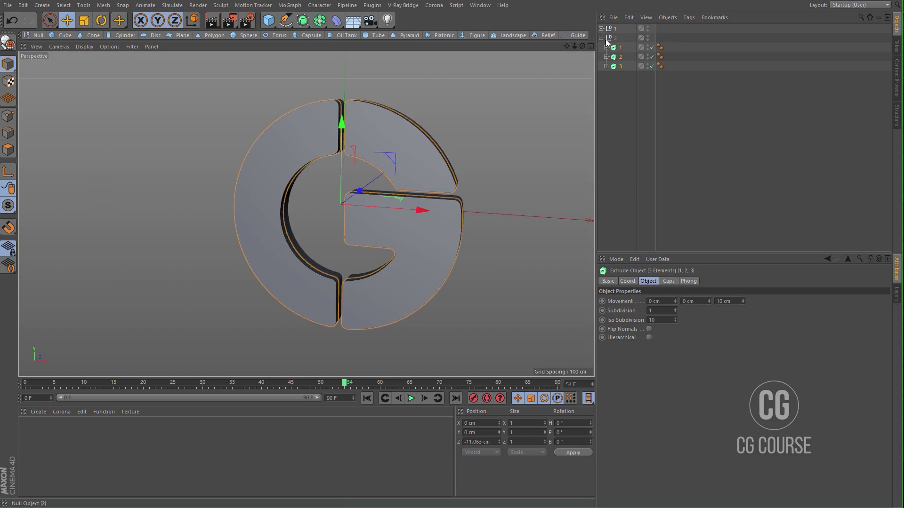
- Duplicate null 2 and rename the copy 3
{"action": "key", "text": "alt+g"}
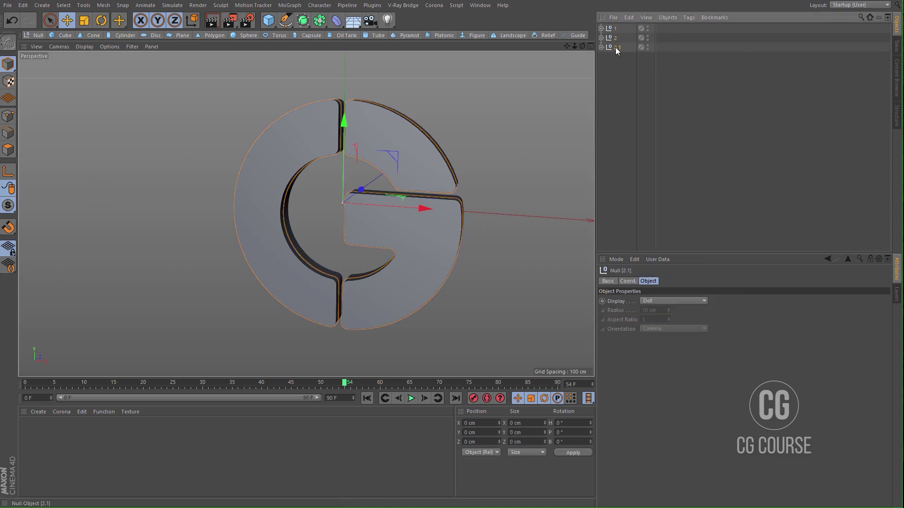
{"action": "double_click", "coordinate": [615, 47]}
{"action": "type", "text": "3"}
{"action": "key", "text": "Return"}
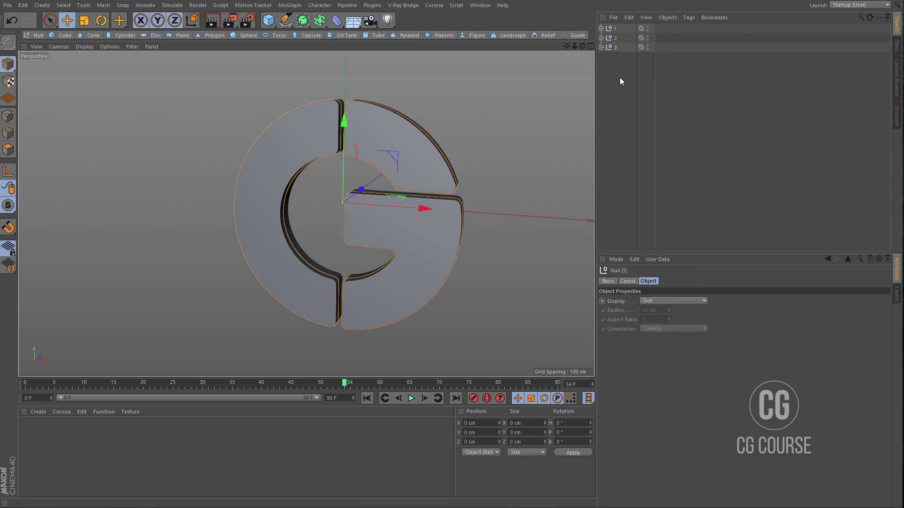
{"action": "left_click", "coordinate": [634, 281]}
{"action": "left_click", "coordinate": [644, 281]}
- Set the Z movement of the three Extrudes in null 3 to 5 cm
{"action": "left_click", "coordinate": [601, 47]}
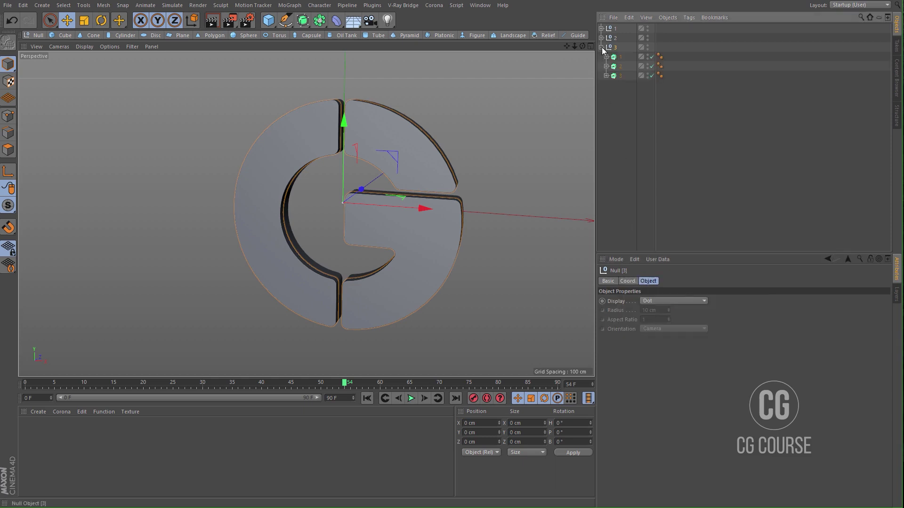
{"action": "left_click", "coordinate": [615, 58]}
{"action": "left_click", "coordinate": [619, 78], "text": "shift"}
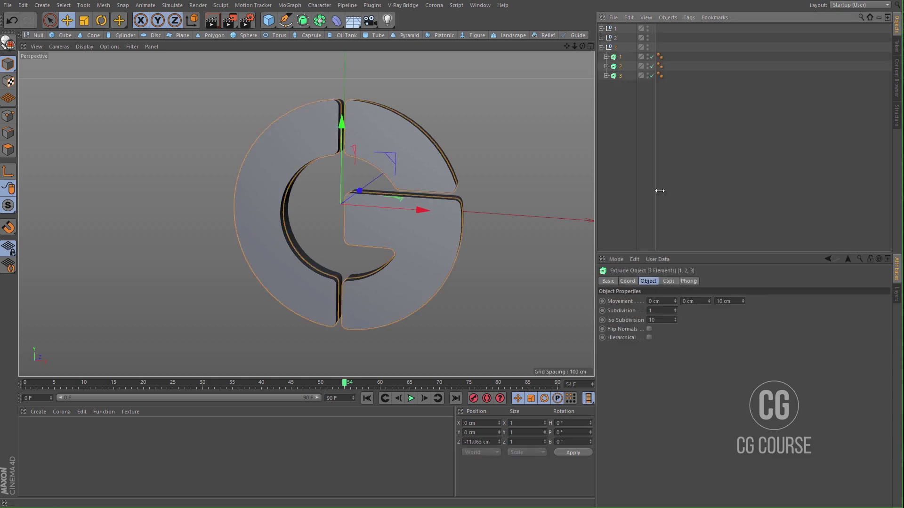
{"action": "double_click", "coordinate": [735, 302]}
{"action": "type", "text": "5"}
{"action": "key", "text": "Return"}
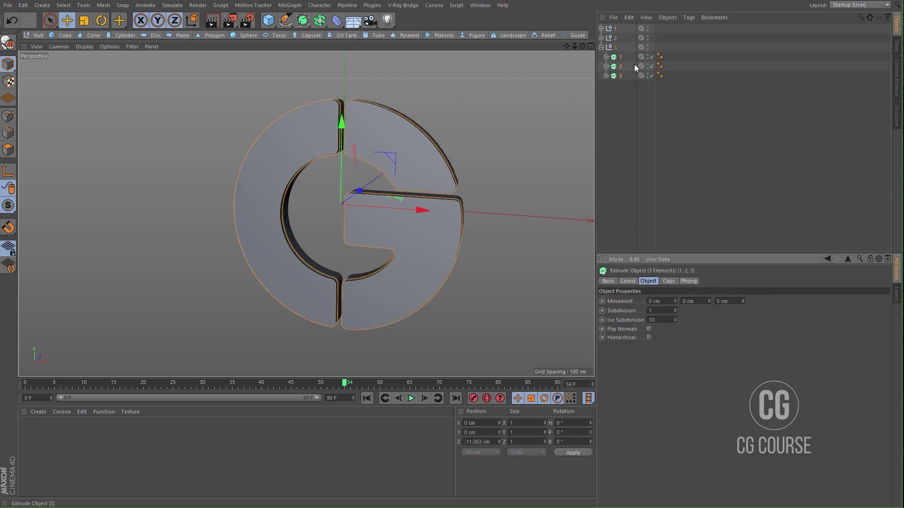
{"action": "left_click", "coordinate": [601, 47]}
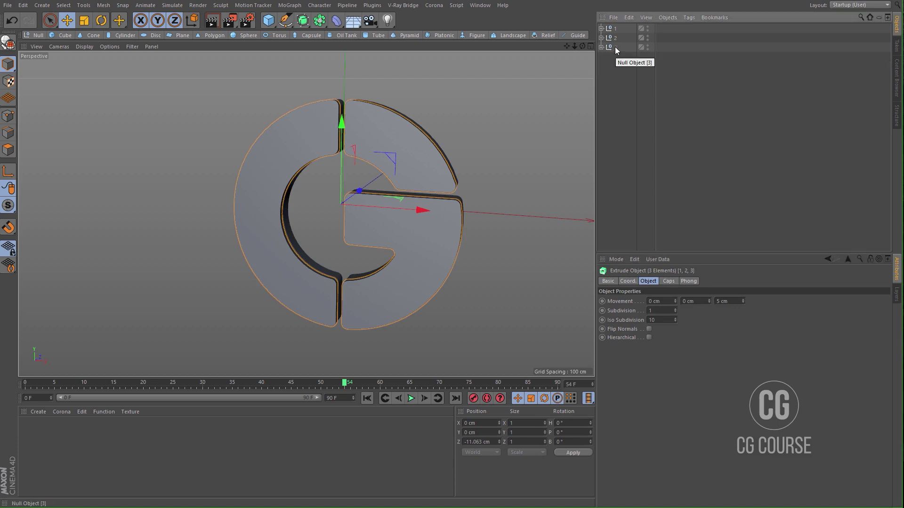
- In the top view, move null 3 along Z so its extrusions sit directly in front of null 2's
{"action": "left_click", "coordinate": [615, 47]}
{"action": "middle_click", "coordinate": [532, 170]}
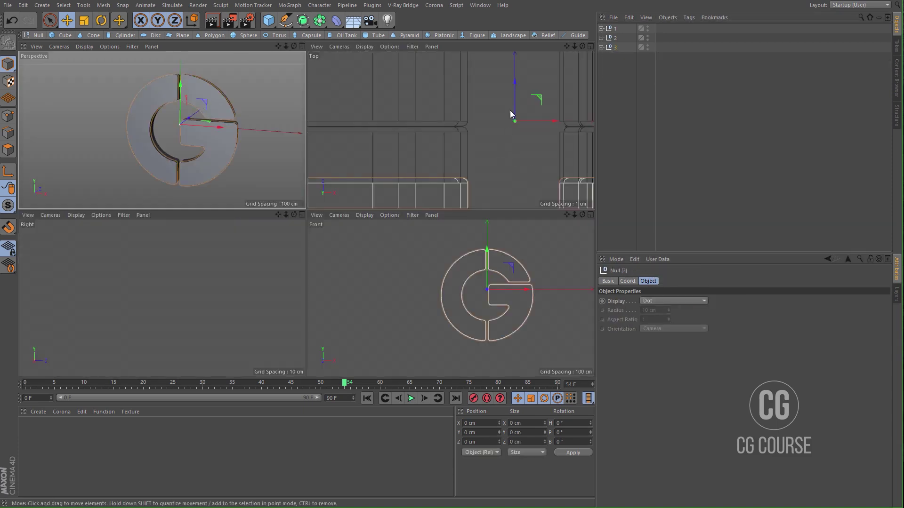
{"action": "middle_click", "coordinate": [492, 163]}
{"action": "scroll", "coordinate": [452, 122], "scroll_direction": "down", "scroll_amount": 2}
{"action": "left_click_drag", "start_coordinate": [453, 101], "coordinate": [447, 218]}
{"action": "middle_click_drag", "start_coordinate": [443, 189], "coordinate": [434, 117], "text": "alt"}
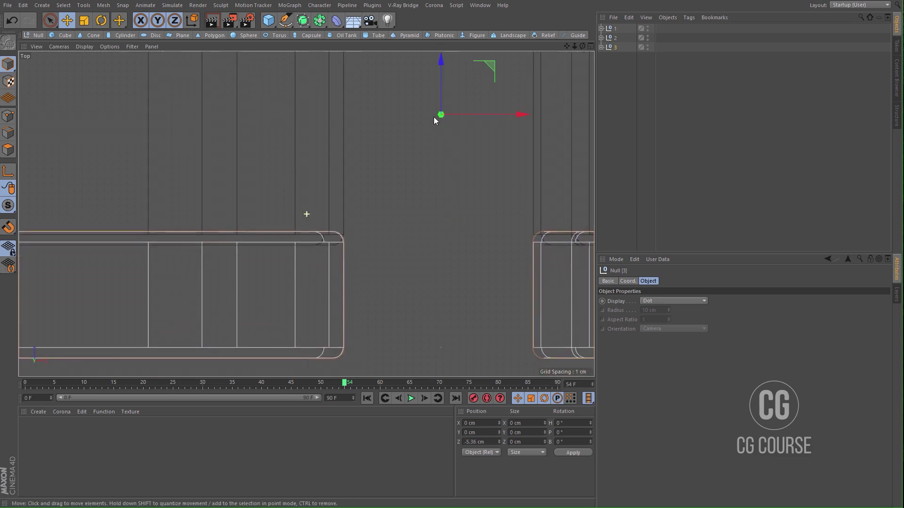
{"action": "left_click_drag", "start_coordinate": [439, 95], "coordinate": [454, 109]}
{"action": "middle_click", "coordinate": [485, 185]}
{"action": "middle_click", "coordinate": [252, 114]}
{"action": "left_click_drag", "start_coordinate": [321, 167], "coordinate": [295, 173], "text": "alt"}
{"action": "left_click", "coordinate": [618, 167]}
- Select null 2 with all its children and shift their keyframes 10 frames later, to frames 10 and 70
{"action": "middle_click_drag", "start_coordinate": [397, 211], "coordinate": [389, 187], "text": "alt"}
{"action": "left_click_drag", "start_coordinate": [344, 385], "coordinate": [185, 395]}
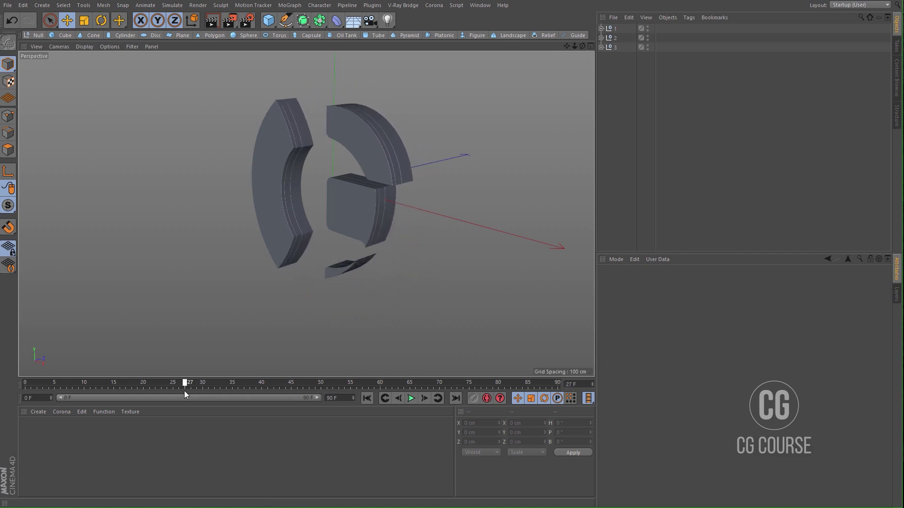
{"action": "left_click", "coordinate": [613, 37]}
{"action": "left_click", "coordinate": [601, 38]}
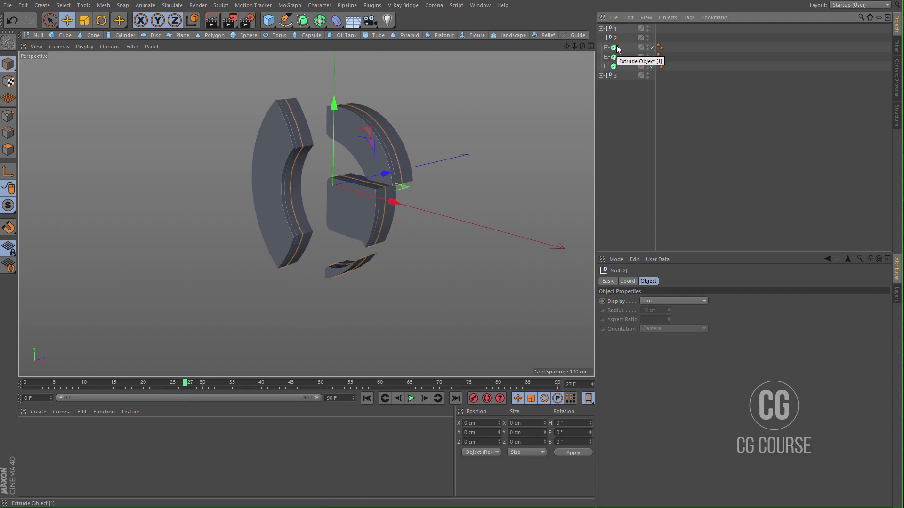
{"action": "left_click", "coordinate": [617, 49]}
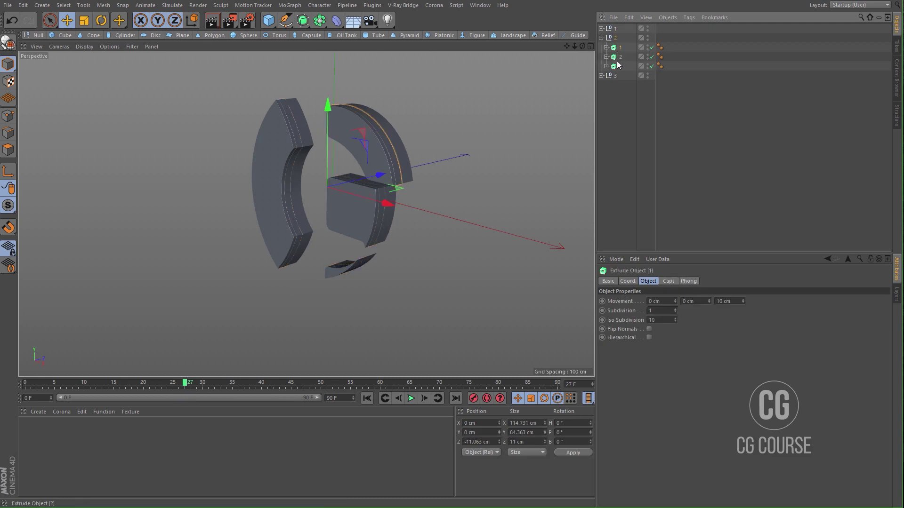
{"action": "middle_click", "coordinate": [617, 50]}
{"action": "middle_click", "coordinate": [614, 39]}
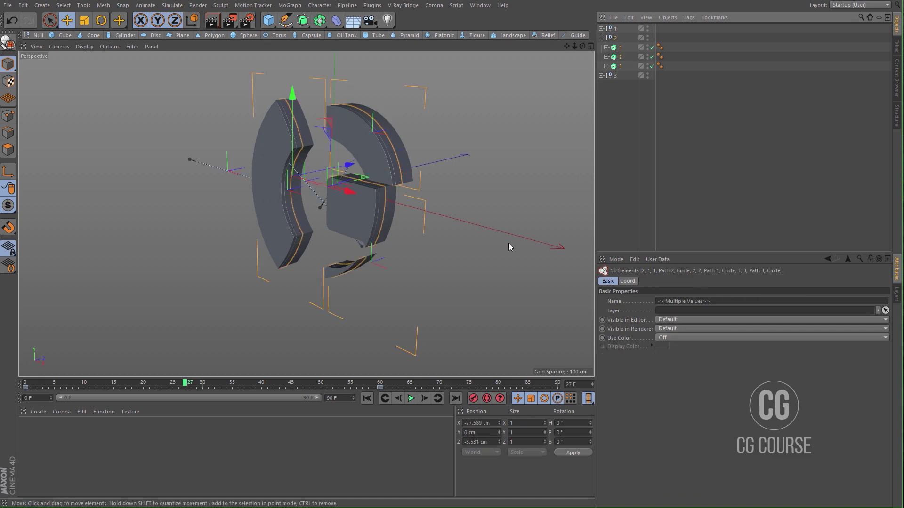
{"action": "left_click_drag", "start_coordinate": [393, 391], "coordinate": [87, 390]}
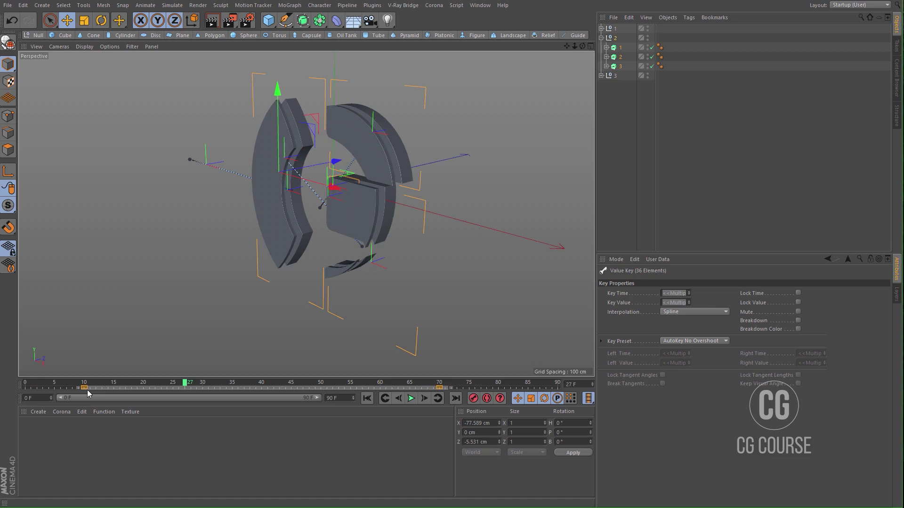
{"action": "left_click", "coordinate": [659, 122]}
- Select null 3 with all its children and shift their keyframes 20 frames later, to frames 20 and 80
{"action": "left_click", "coordinate": [601, 75]}
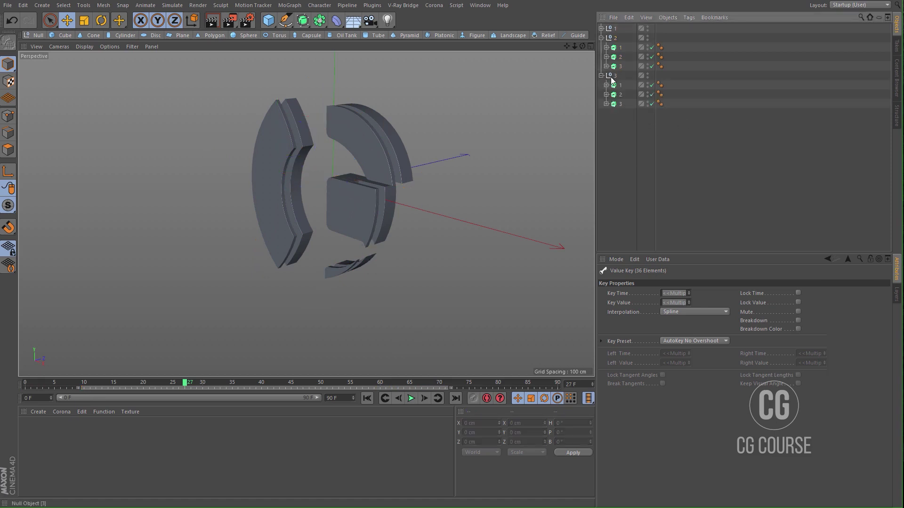
{"action": "middle_click", "coordinate": [613, 76]}
{"action": "left_click", "coordinate": [478, 397]}
{"action": "left_click_drag", "start_coordinate": [424, 390], "coordinate": [145, 396]}
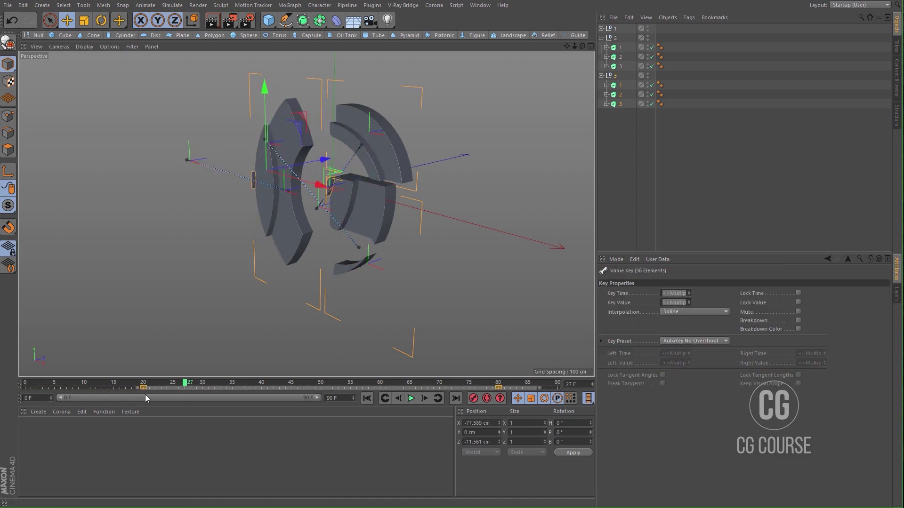
{"action": "left_click", "coordinate": [614, 187]}
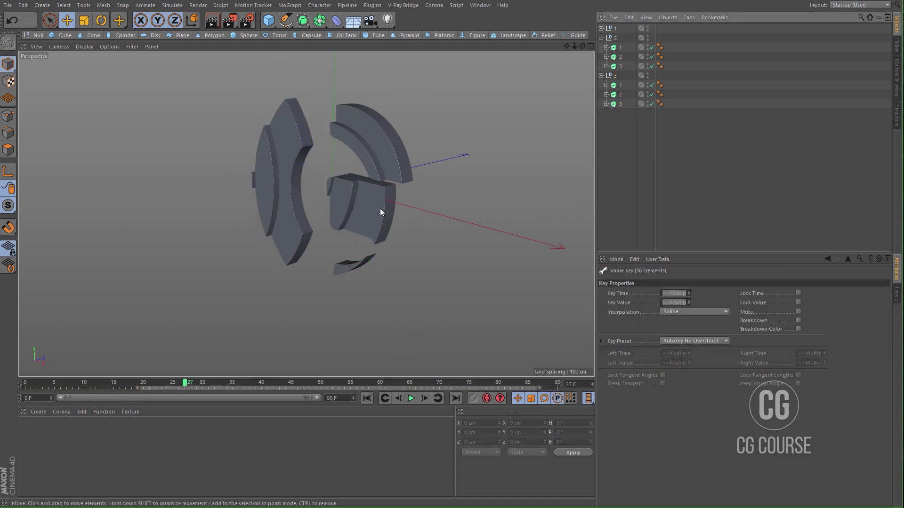
- Set the project's end frame to 150 and extend the preview range to cover the full timeline
{"action": "left_click_drag", "start_coordinate": [365, 204], "coordinate": [369, 206], "text": "alt"}
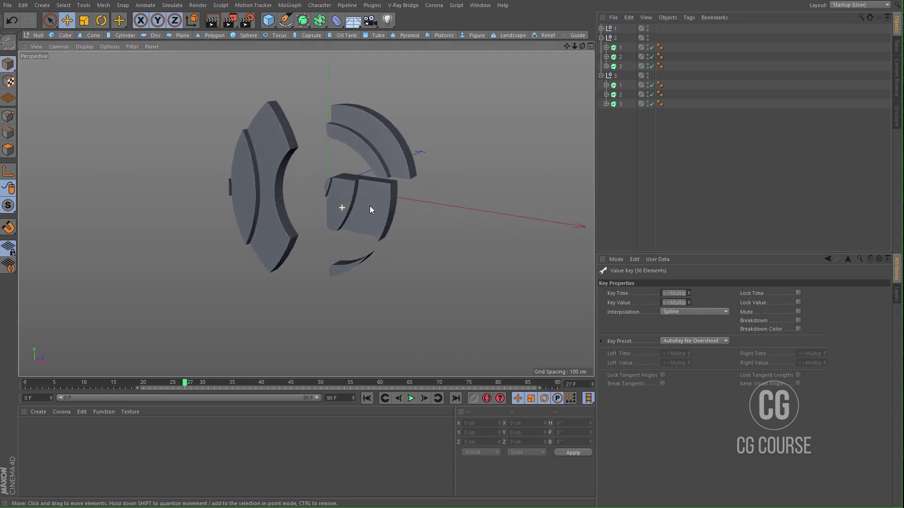
{"action": "left_click", "coordinate": [118, 388]}
{"action": "left_click_drag", "start_coordinate": [188, 386], "coordinate": [226, 384]}
{"action": "left_click_drag", "start_coordinate": [339, 398], "coordinate": [320, 400]}
{"action": "type", "text": "150"}
{"action": "key", "text": "Return"}
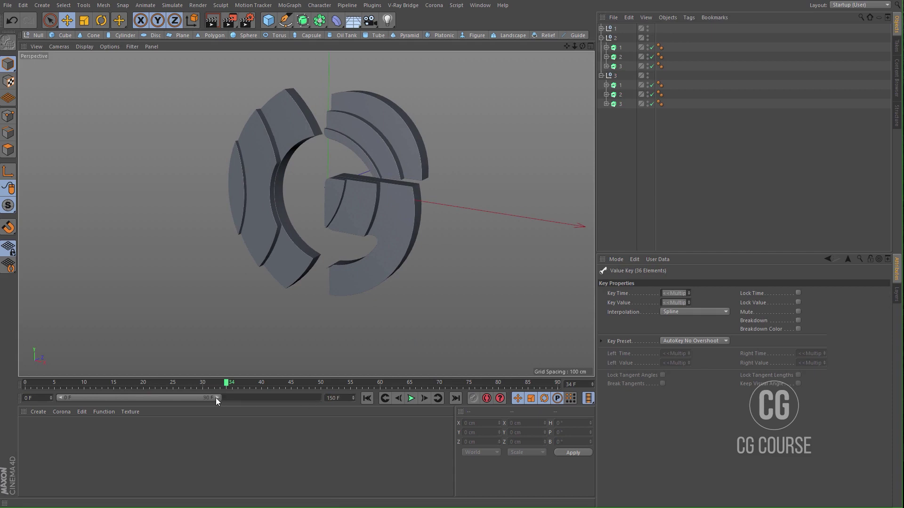
{"action": "left_click_drag", "start_coordinate": [215, 398], "coordinate": [362, 397]}
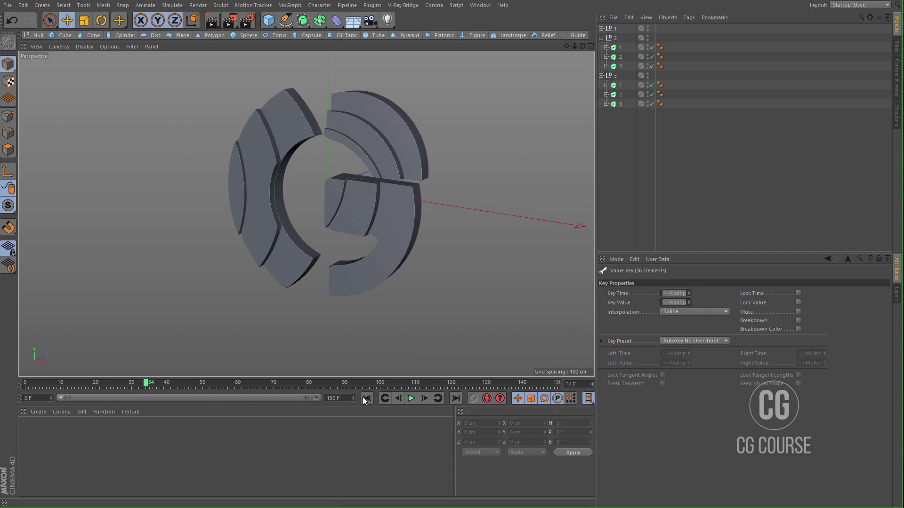
{"action": "middle_click", "coordinate": [615, 76]}
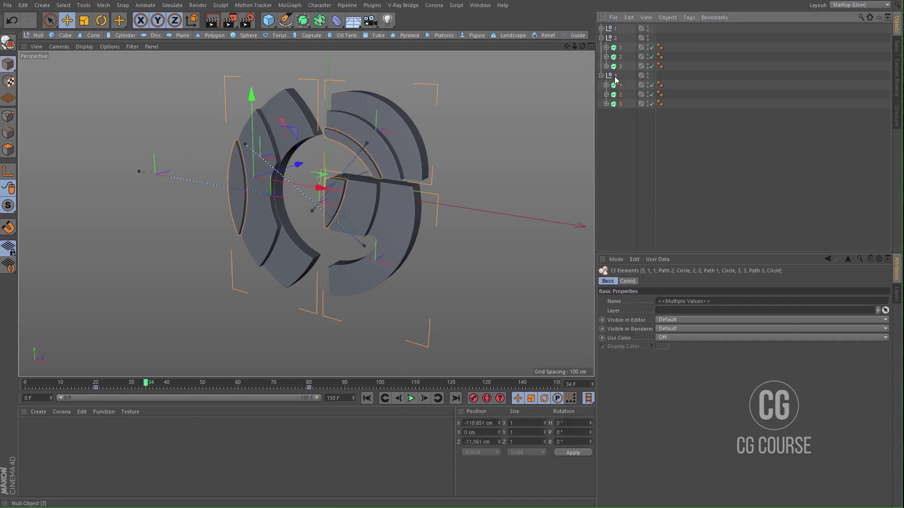
{"action": "left_click", "coordinate": [611, 151]}
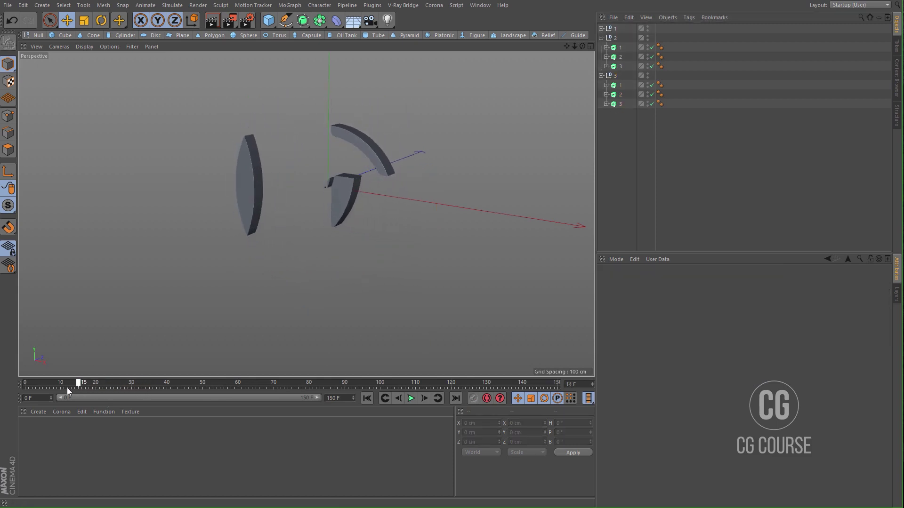